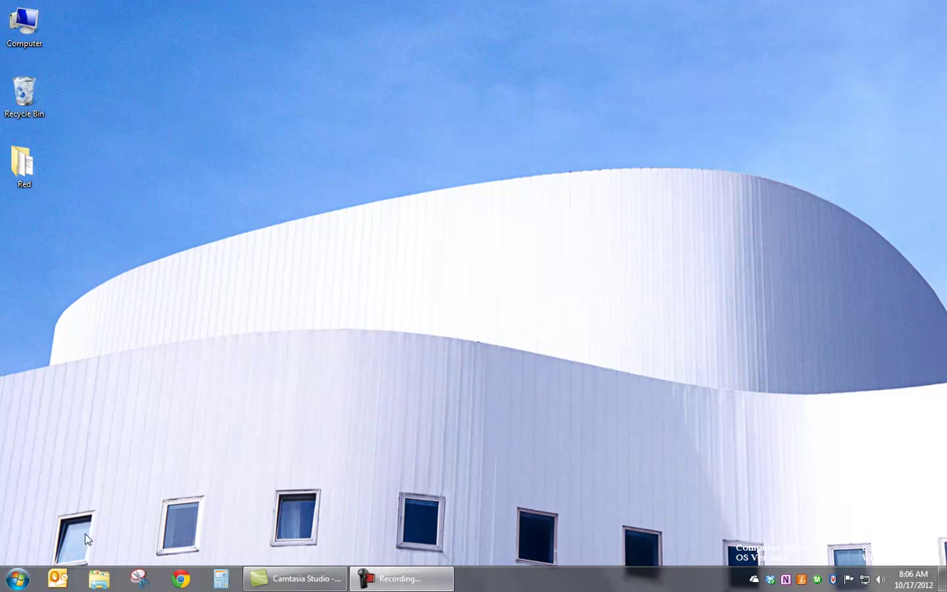
# Launch Microsoft Publisher 2010 by searching 'pub' from the Windows 7 Start menu
pyautogui.click(18, 579)
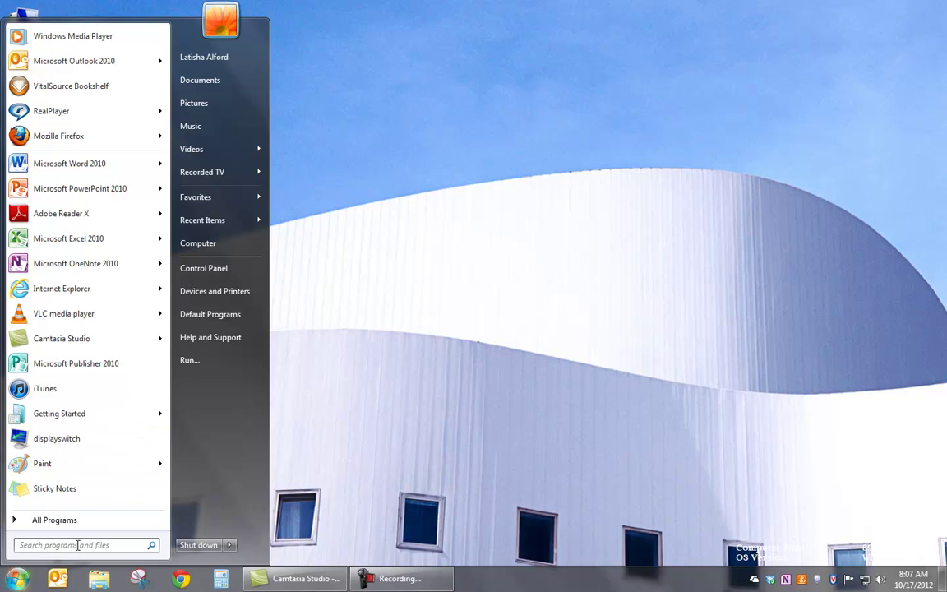
pyautogui.write('pub')
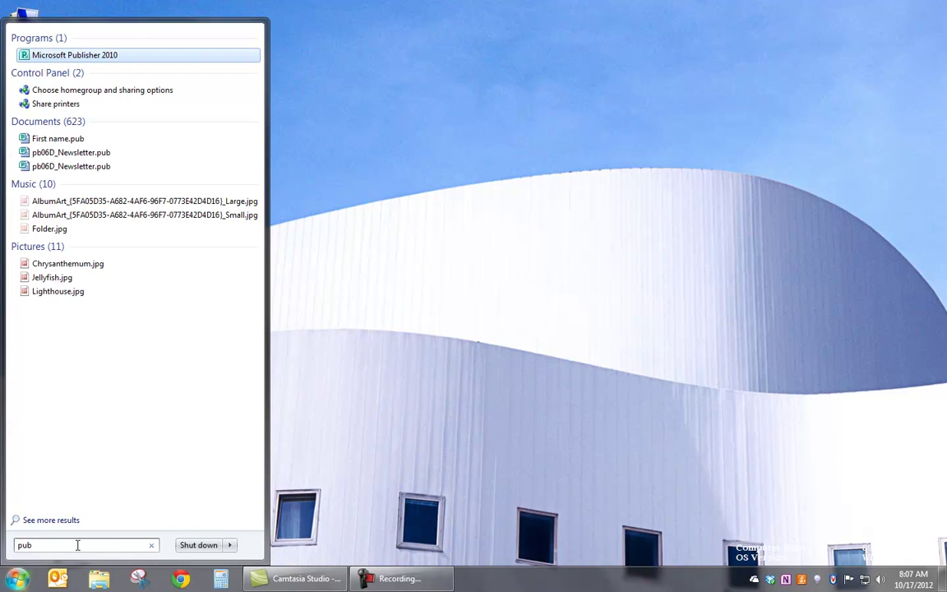
pyautogui.click(88, 63)
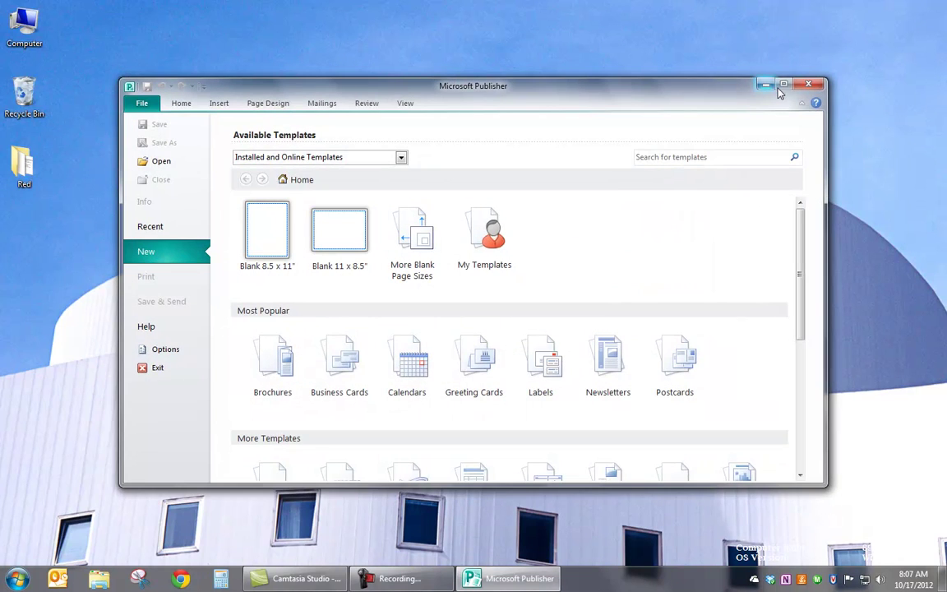
# Maximize the Publisher window to show the full template gallery
pyautogui.click(785, 85)
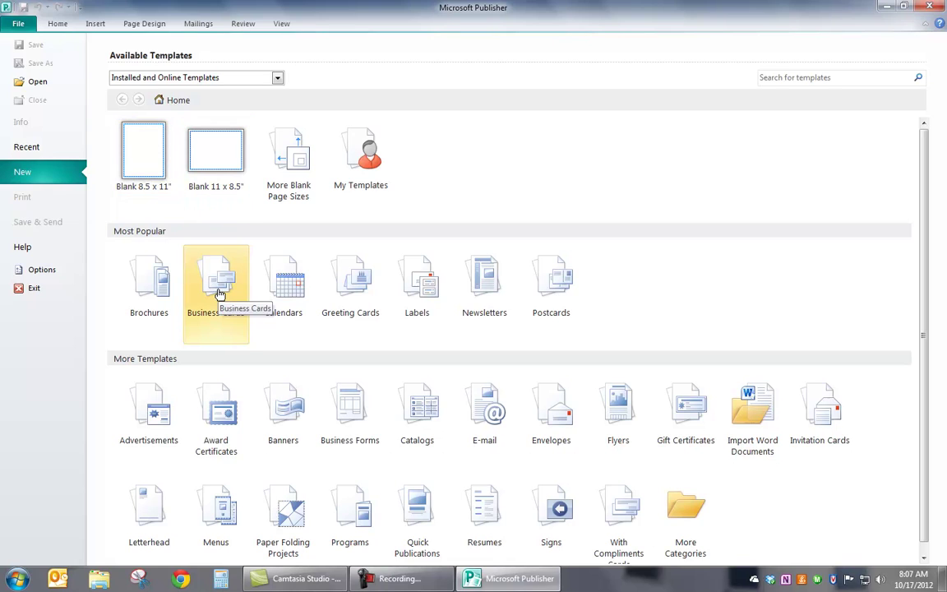
# Open the Business Cards category and browse the installed designs down to Floating Oval
pyautogui.click(219, 288)
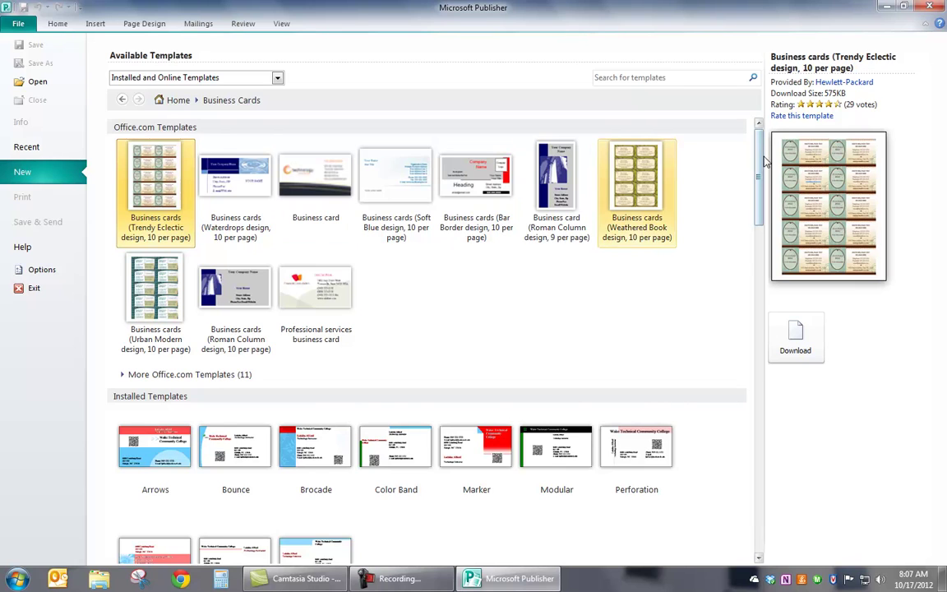
pyautogui.moveTo(758, 168); pyautogui.dragTo(758, 227)
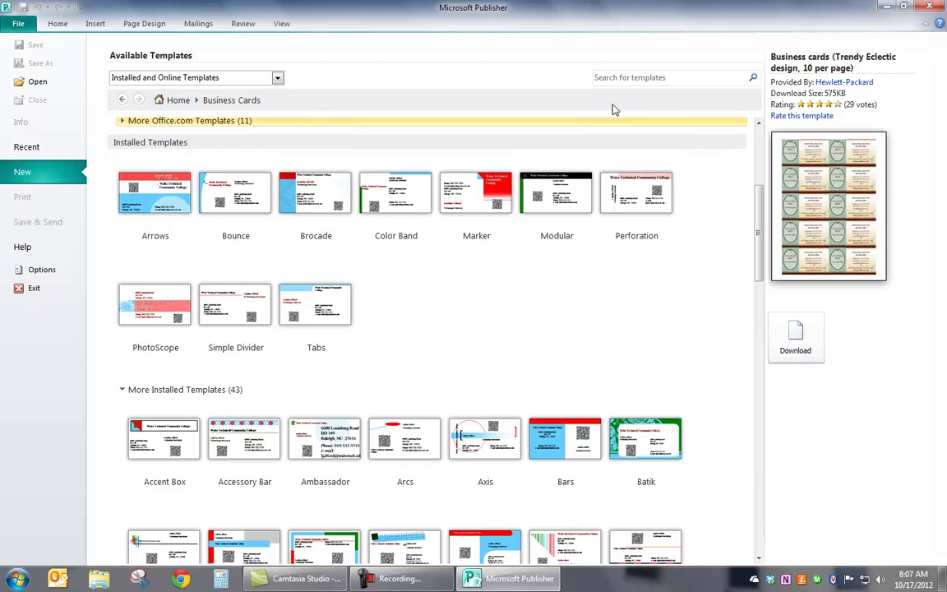
pyautogui.click(612, 78)
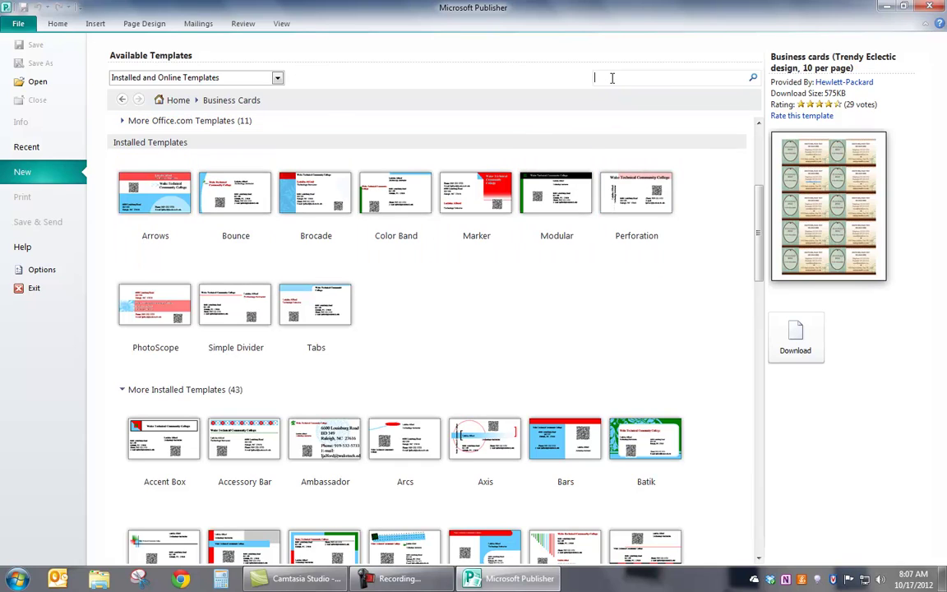
pyautogui.write('business')
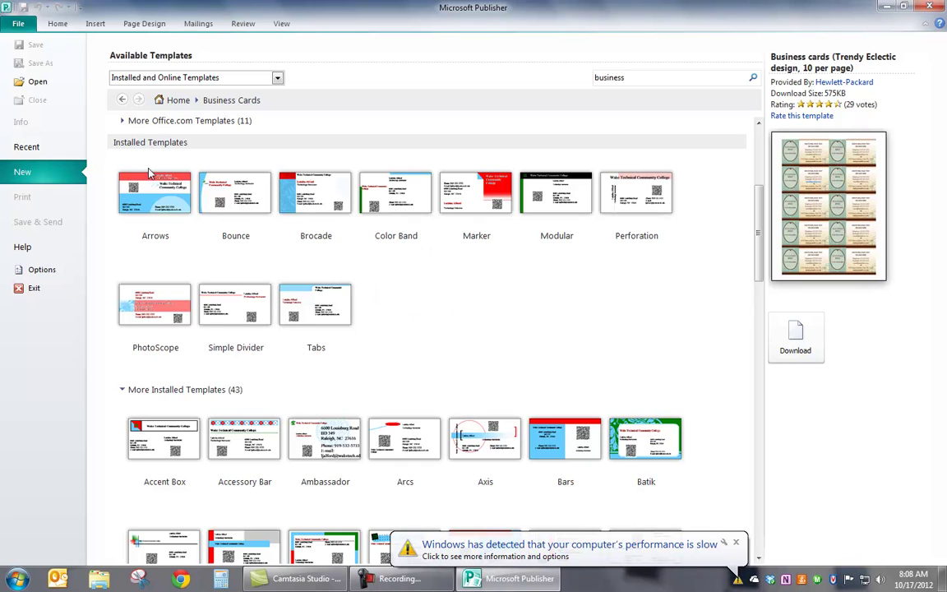
pyautogui.scroll(-5, 247, 283)
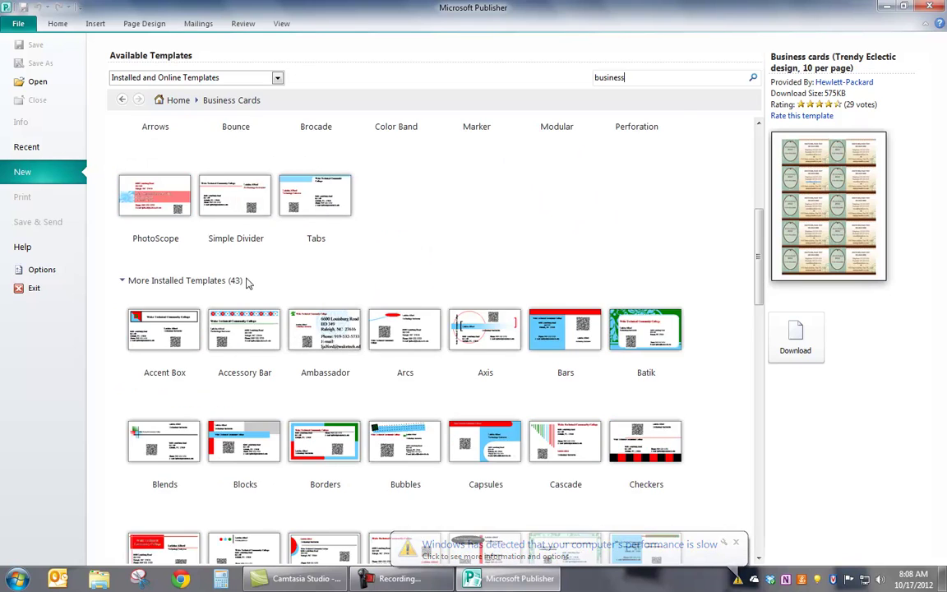
pyautogui.scroll(-2, 247, 283)
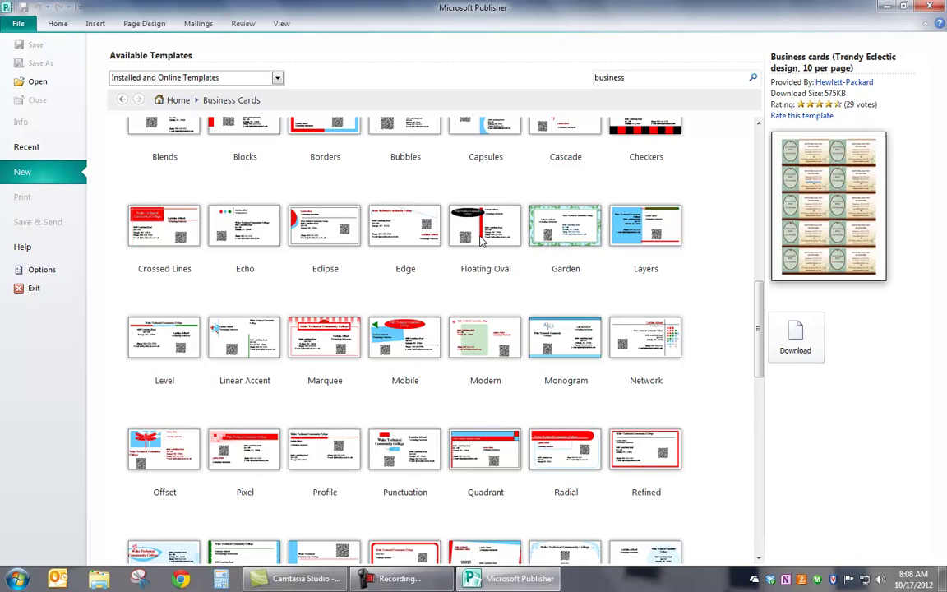
# Select the Floating Oval design and apply the Mahogany colour scheme, replacing Iris
pyautogui.click(483, 238)
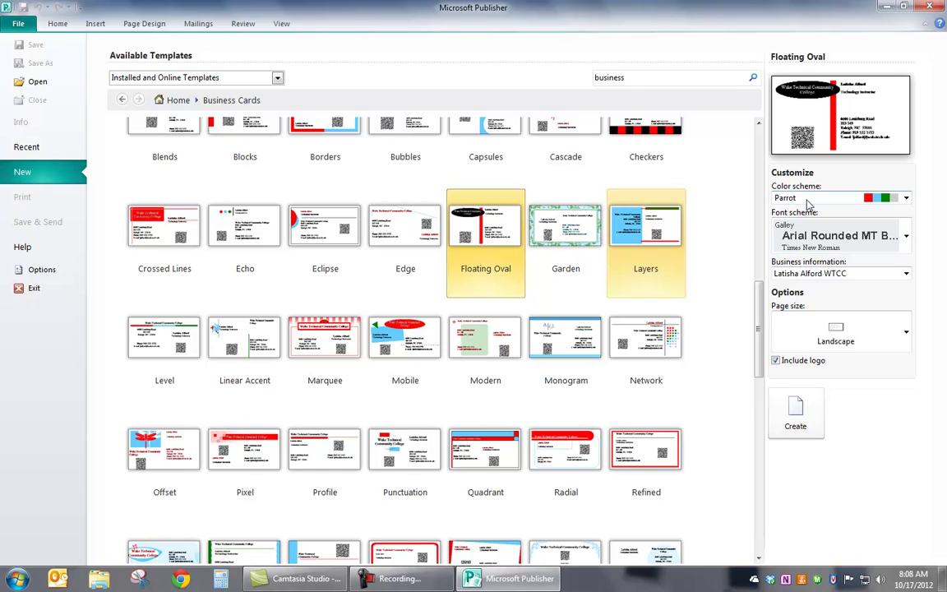
pyautogui.click(905, 199)
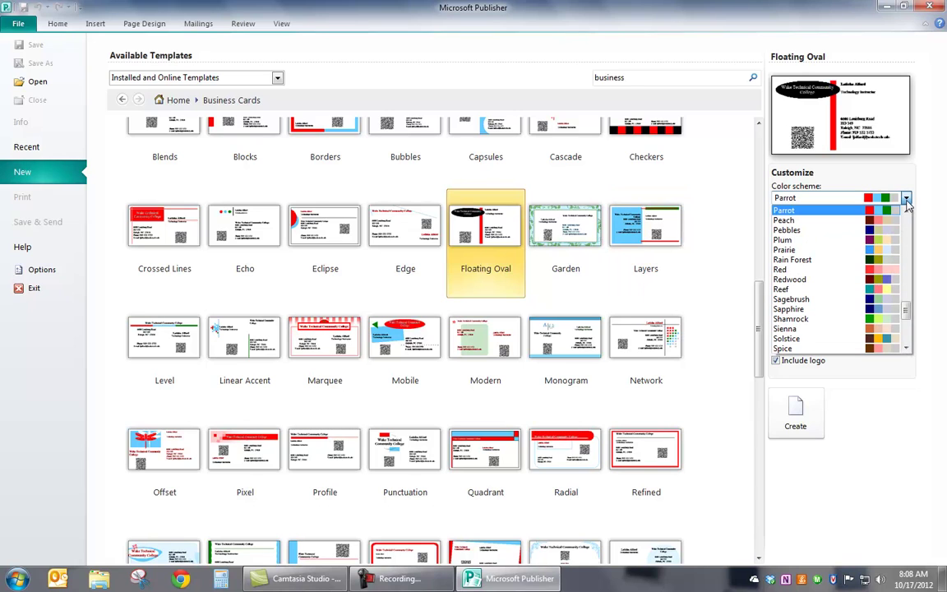
pyautogui.scroll(3, 906, 304)
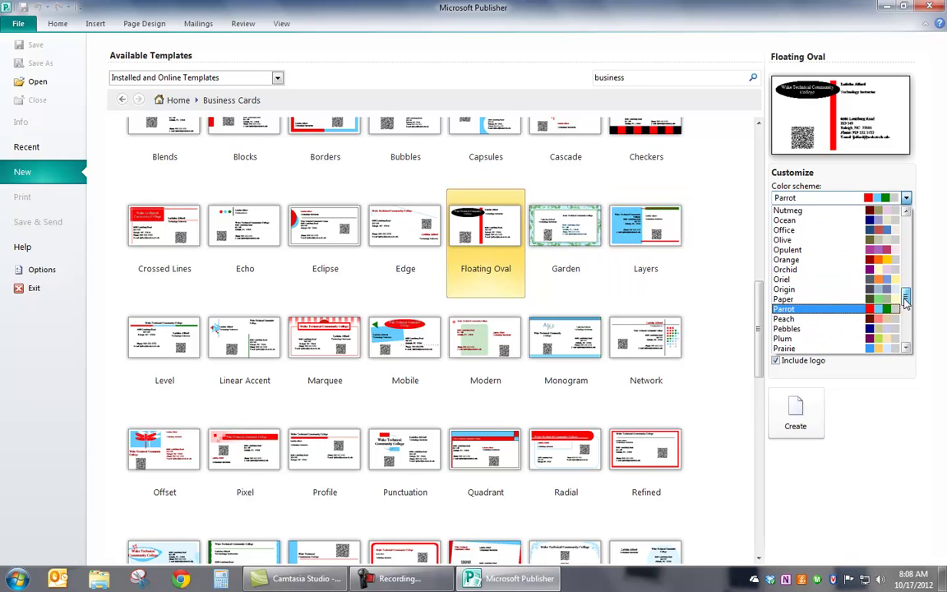
pyautogui.moveTo(905, 304); pyautogui.dragTo(903, 273)
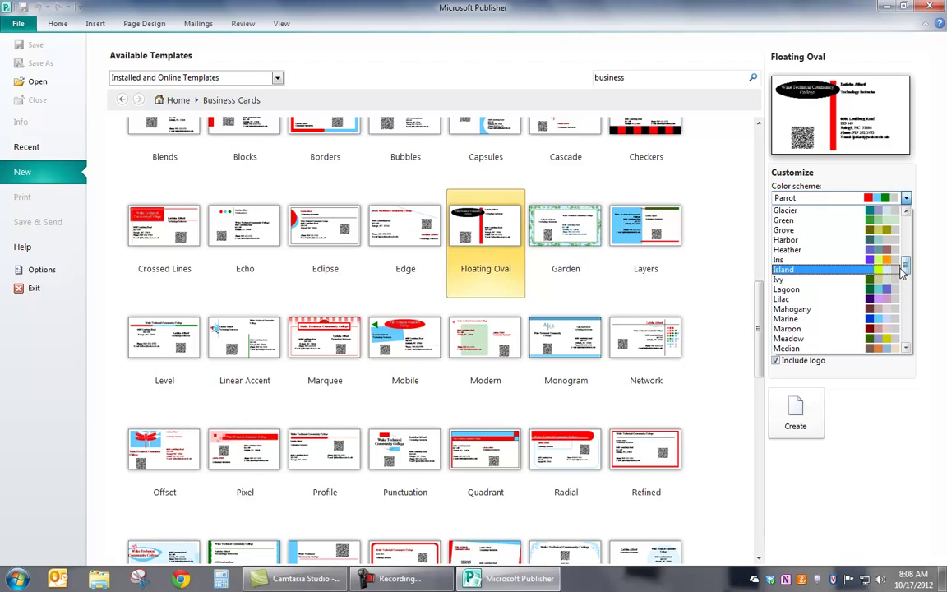
pyautogui.click(883, 261)
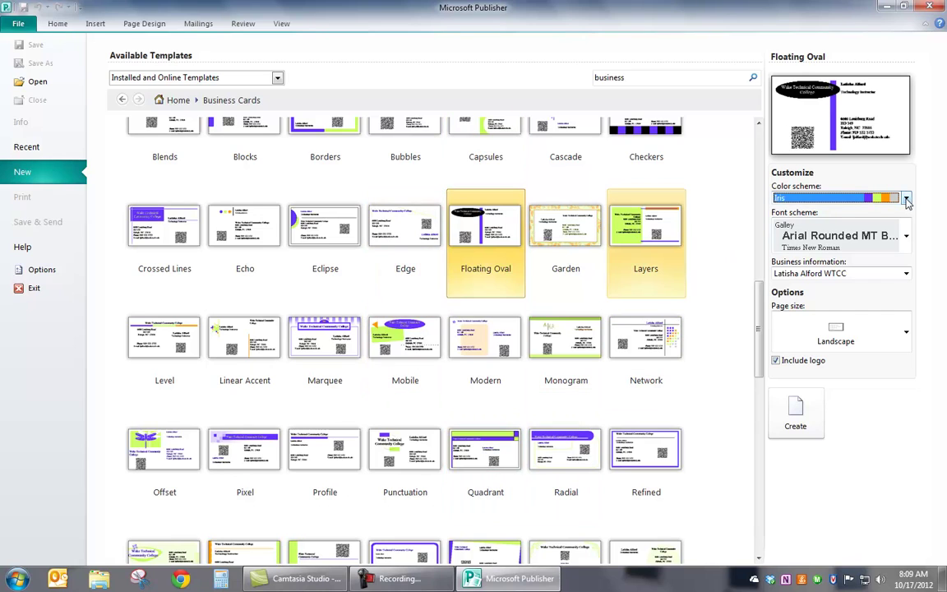
pyautogui.click(818, 198)
pyautogui.click(810, 259)
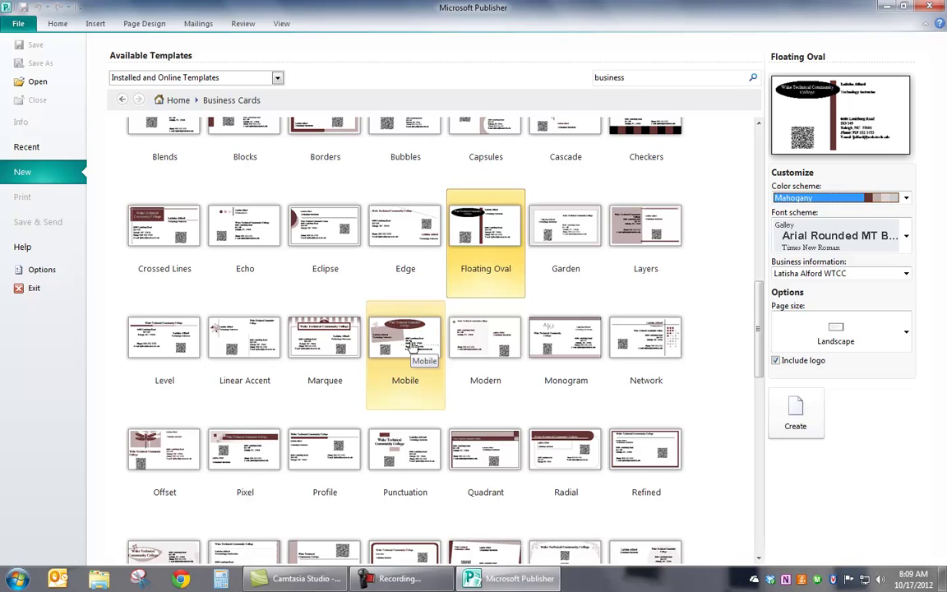
# Select the Mobile design and settle on the Metro font scheme after trying Office 1 and Online
pyautogui.click(413, 347)
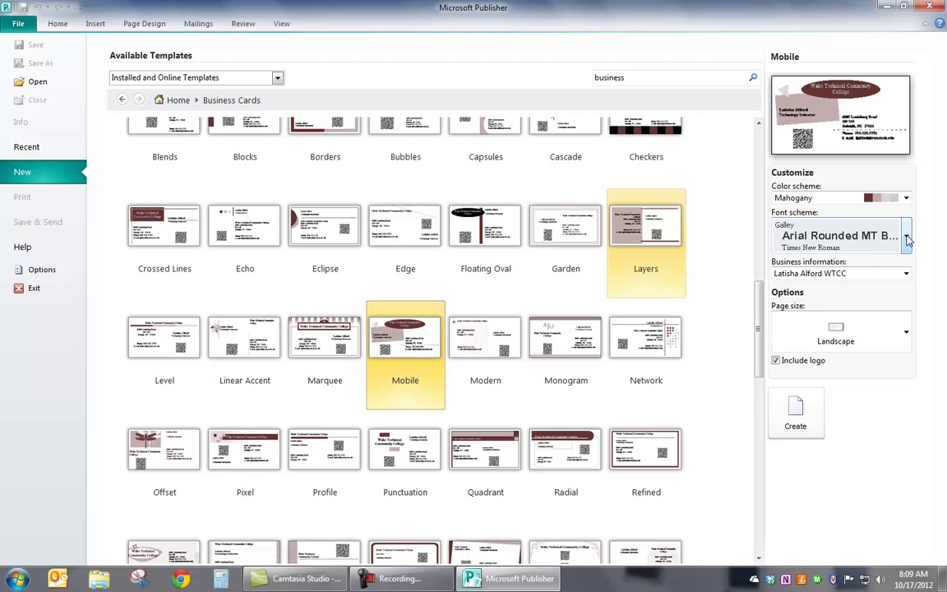
pyautogui.click(907, 239)
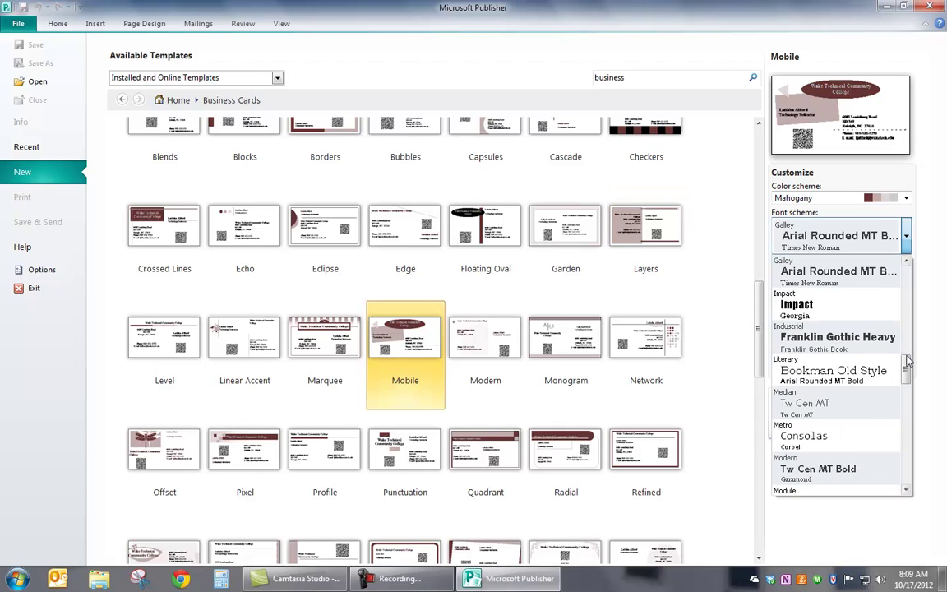
pyautogui.moveTo(908, 370); pyautogui.dragTo(907, 381)
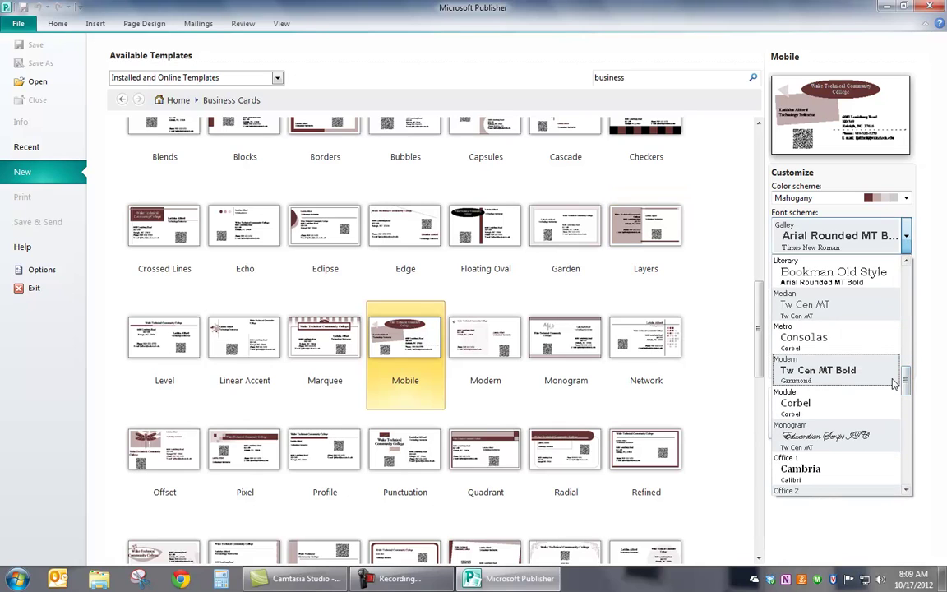
pyautogui.click(796, 338)
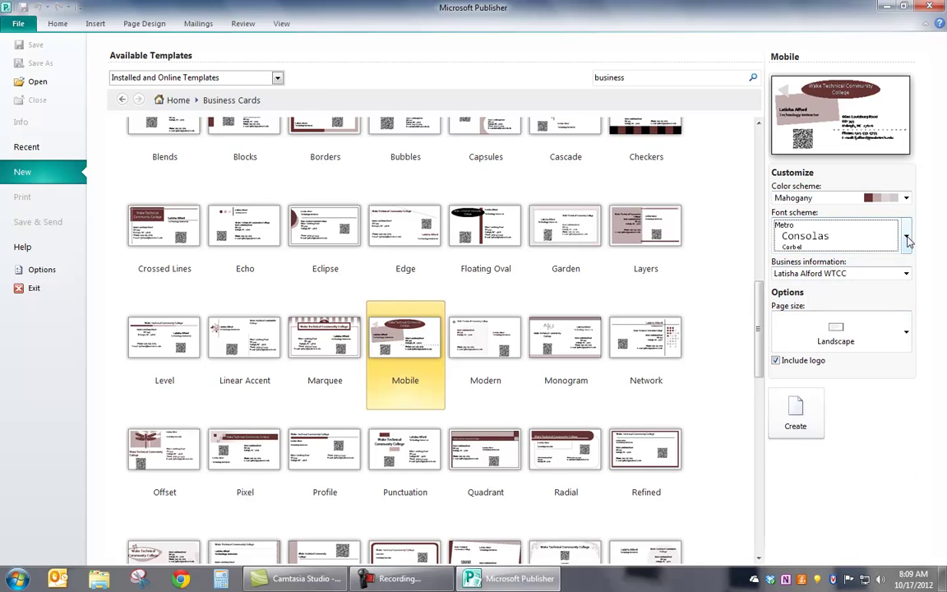
pyautogui.click(810, 234)
pyautogui.click(810, 403)
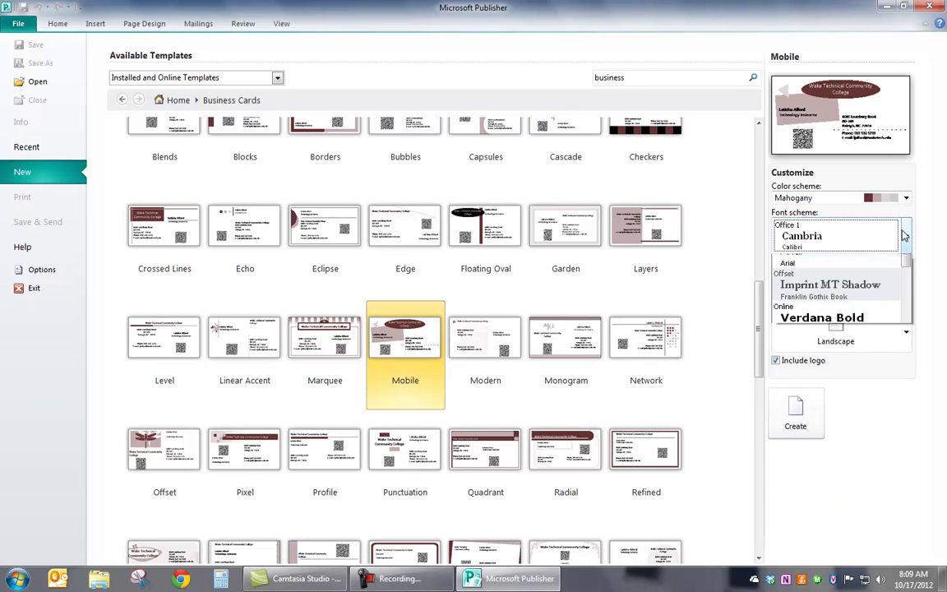
pyautogui.click(816, 228)
pyautogui.click(822, 468)
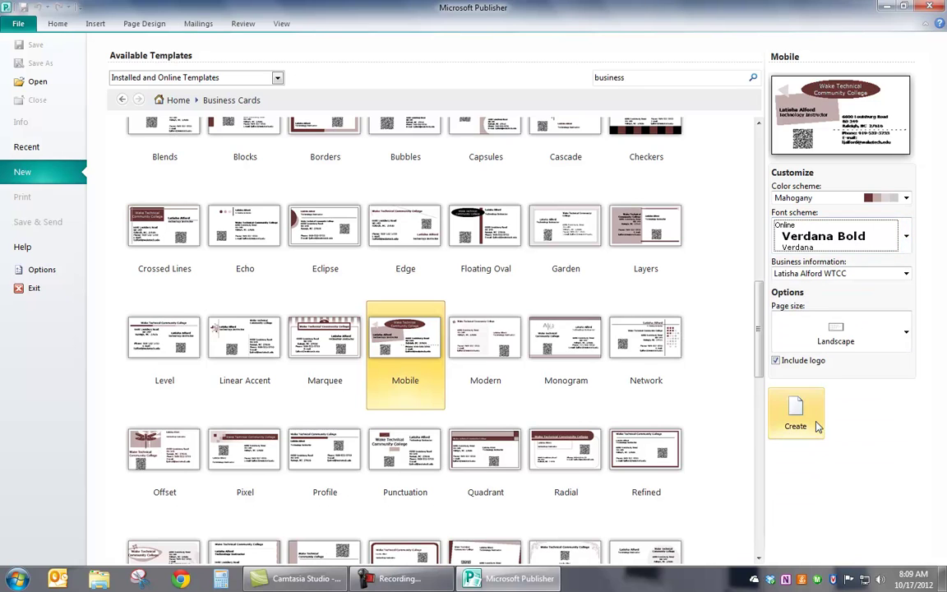
pyautogui.click(906, 236)
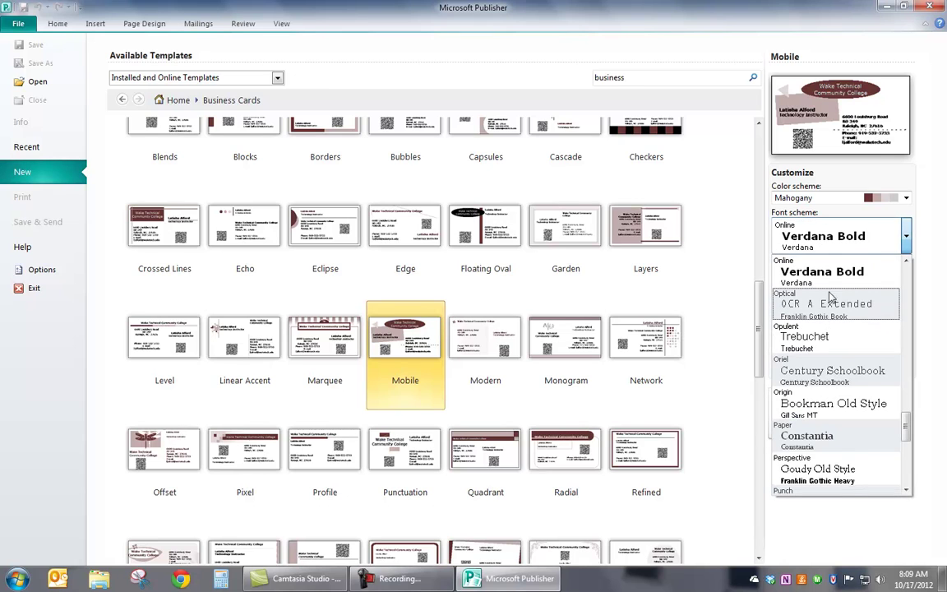
pyautogui.scroll(4, 899, 419)
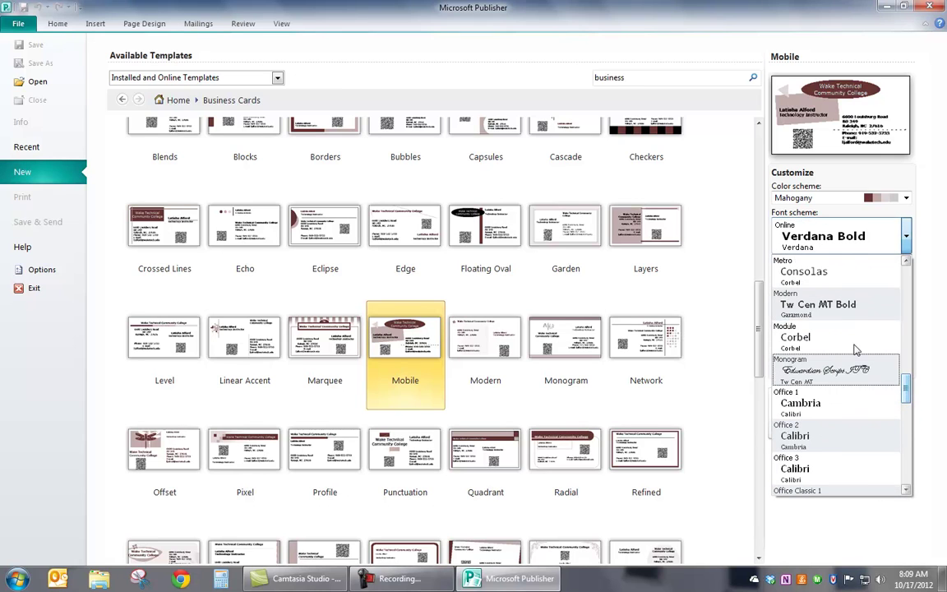
pyautogui.click(822, 274)
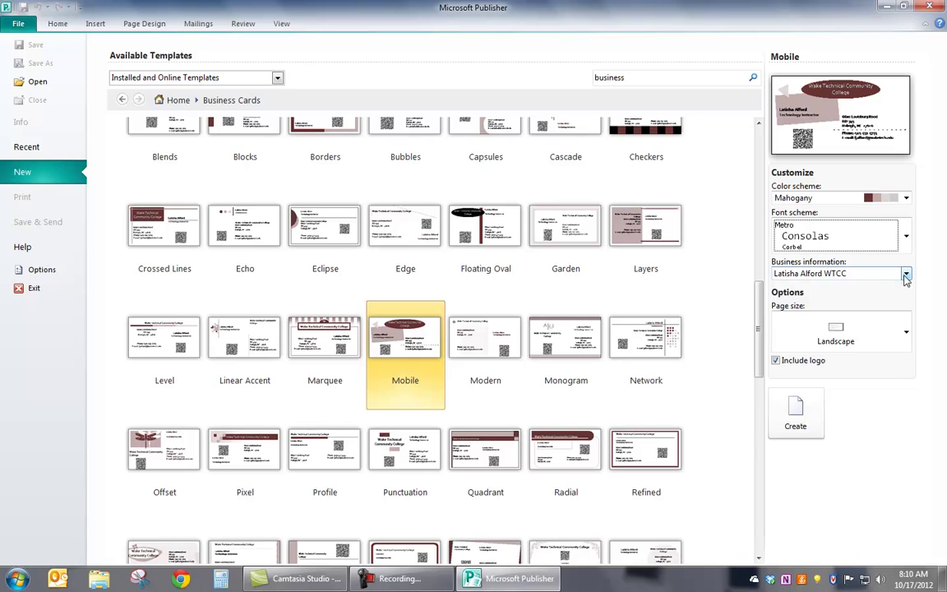
# Start a new business information set and edit its contact details, keeping the phone line
pyautogui.click(905, 275)
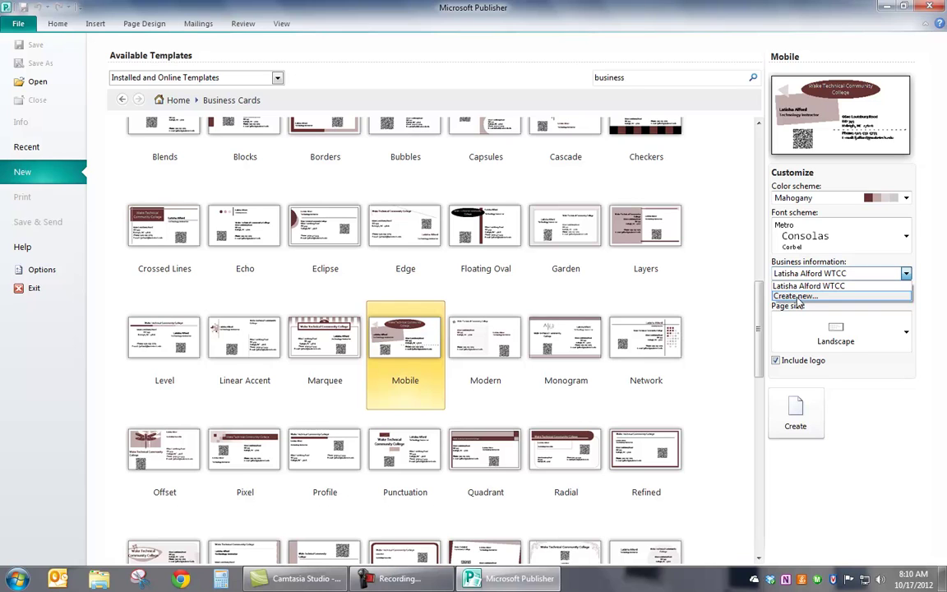
pyautogui.click(797, 297)
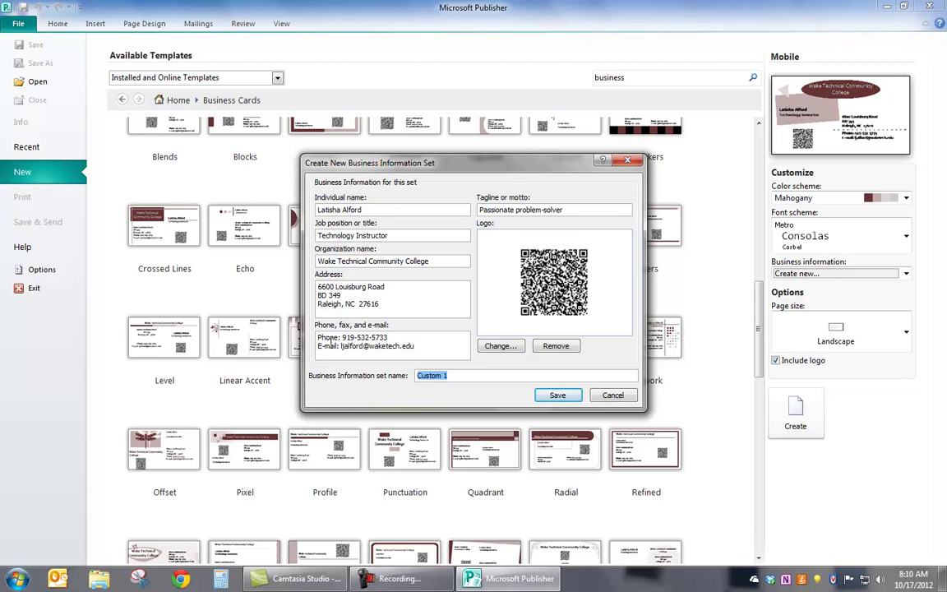
pyautogui.moveTo(388, 338); pyautogui.dragTo(300, 339)
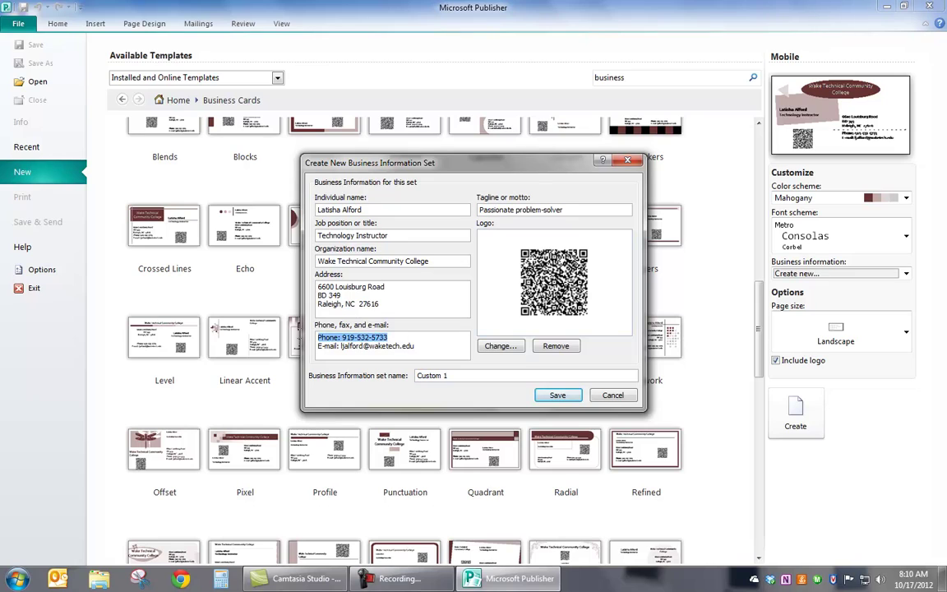
pyautogui.press('Delete')
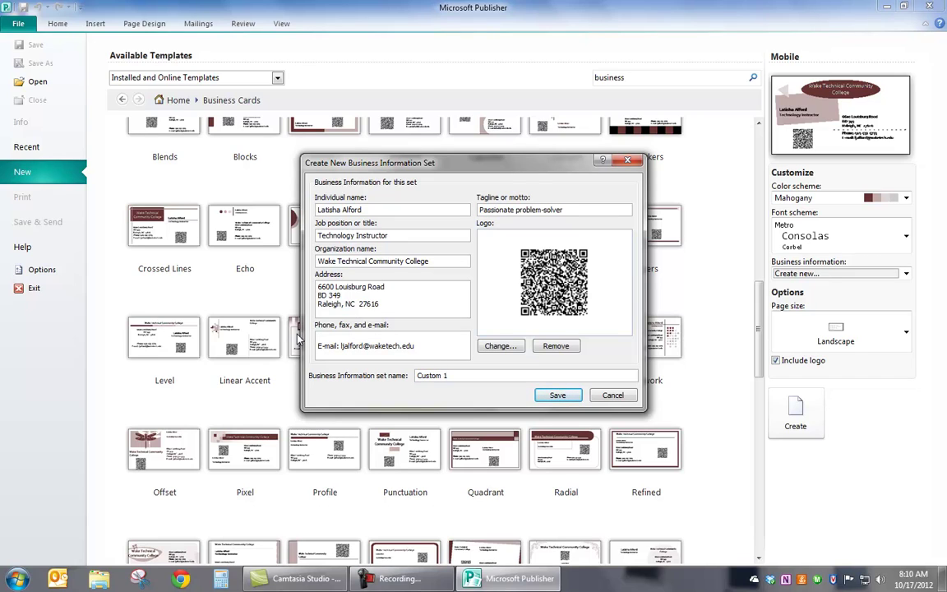
pyautogui.press('Delete')
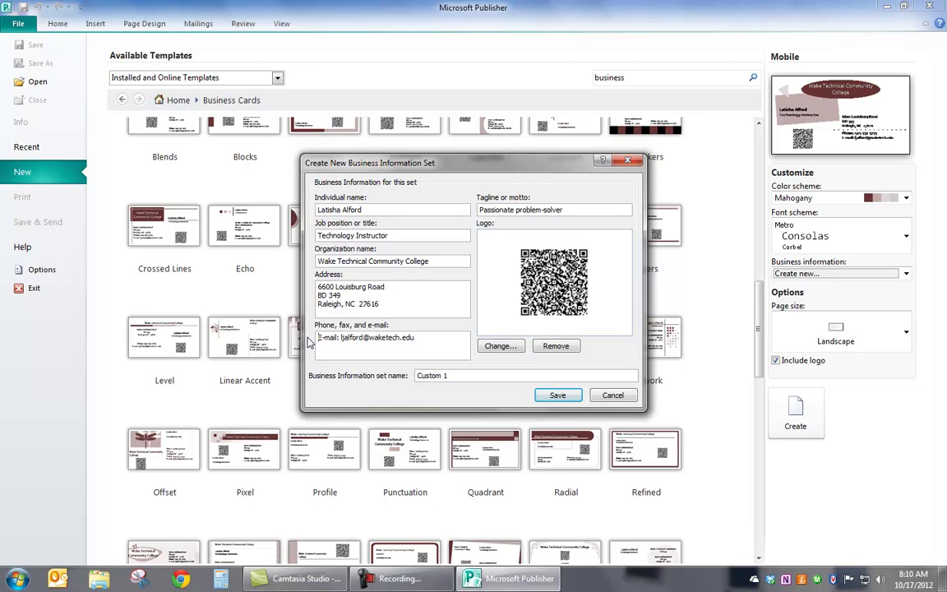
pyautogui.hotkey('ctrl', 'z')
pyautogui.click(420, 334)
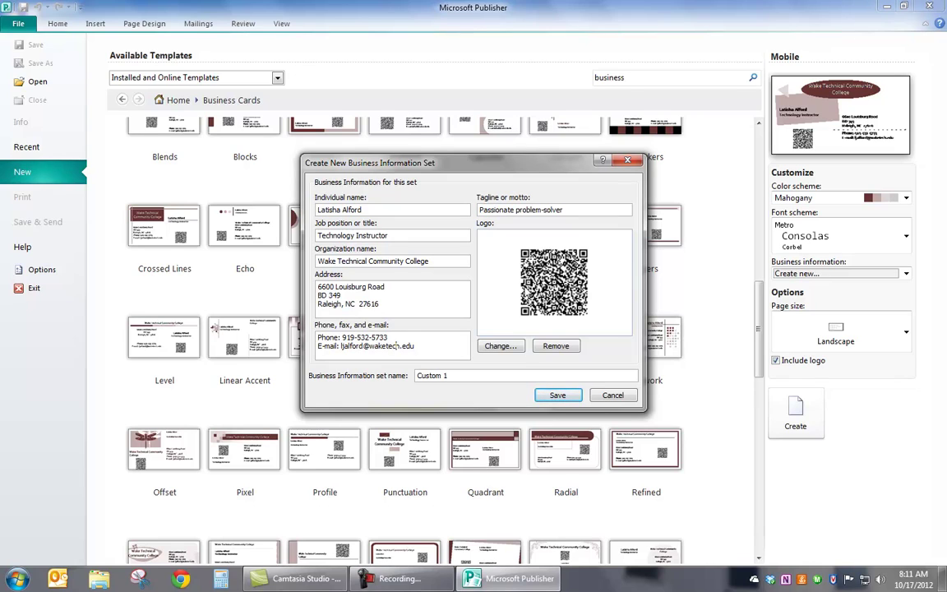
# Replace the logo with Koala.jpg from the Sample Pictures folder
pyautogui.click(498, 346)
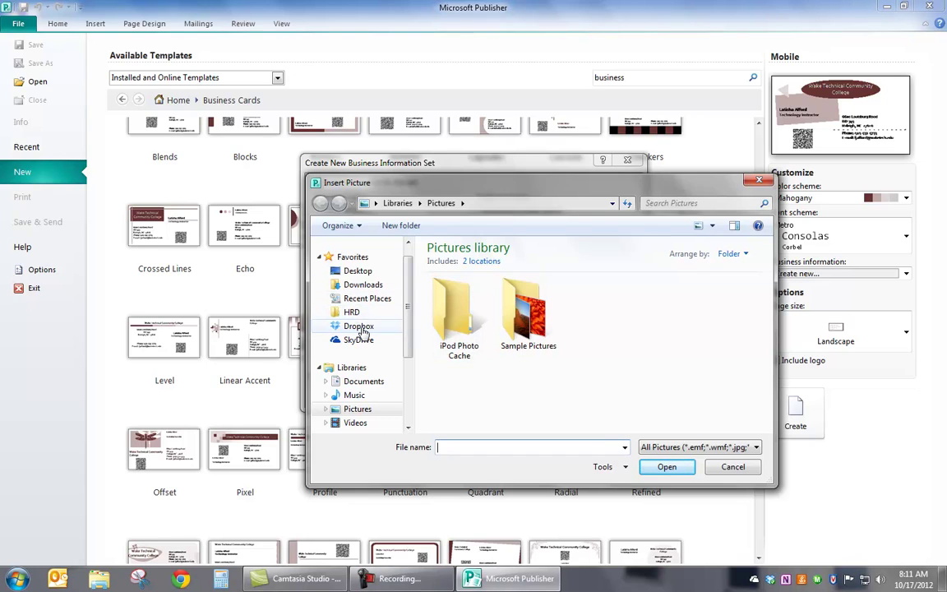
pyautogui.doubleClick(520, 322)
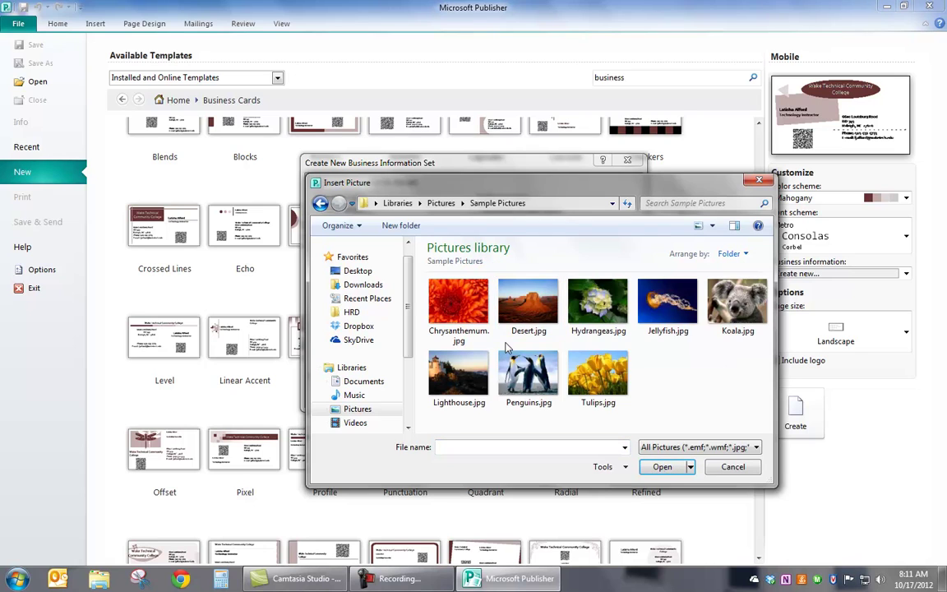
pyautogui.doubleClick(729, 321)
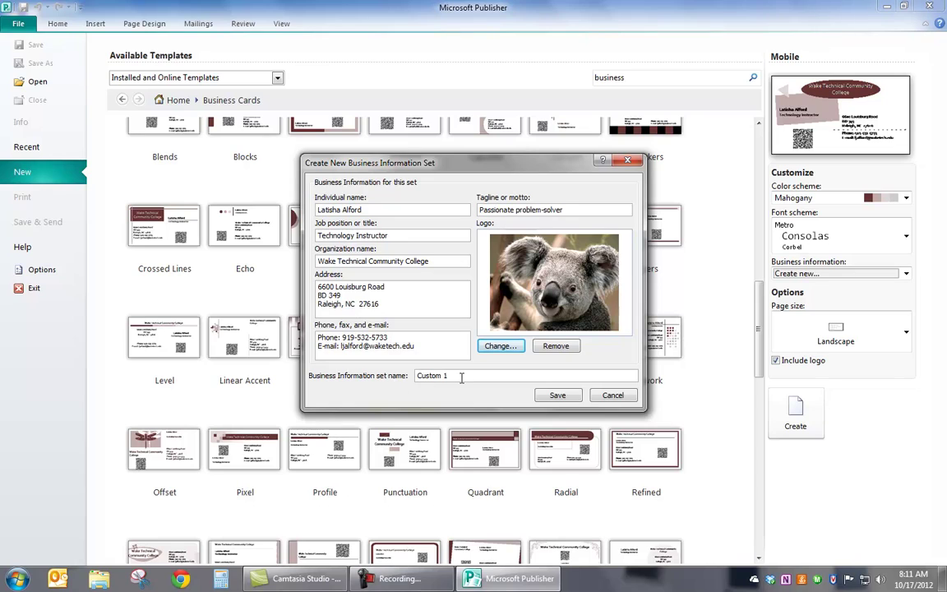
# Name the information set with the owner's name plus 'Koala' and save it
pyautogui.press('Tab')
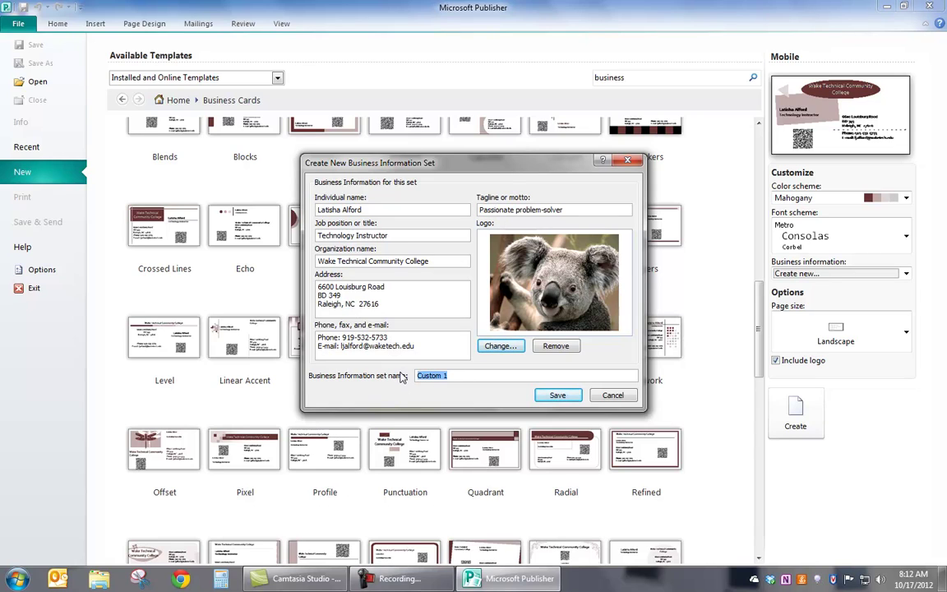
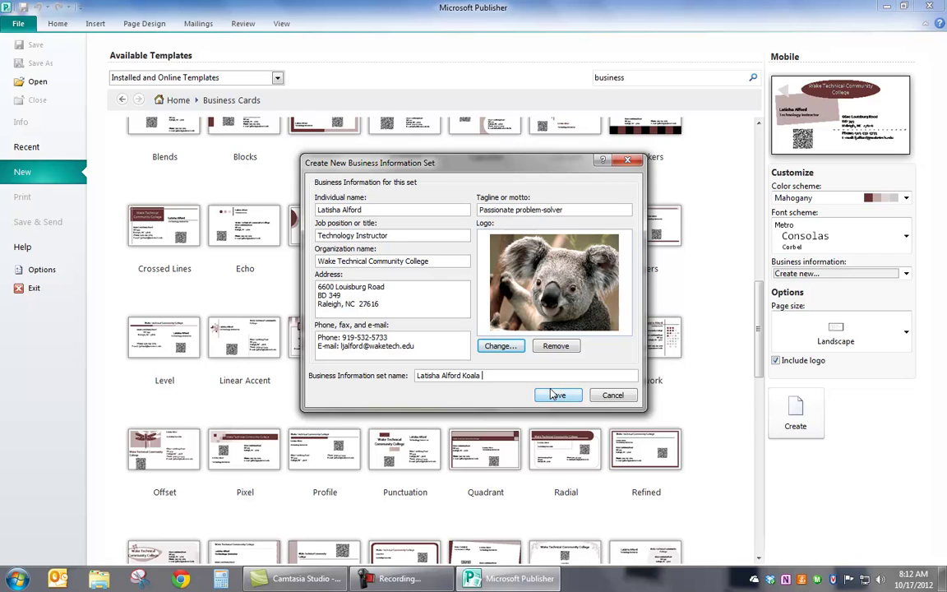
pyautogui.click(611, 396)
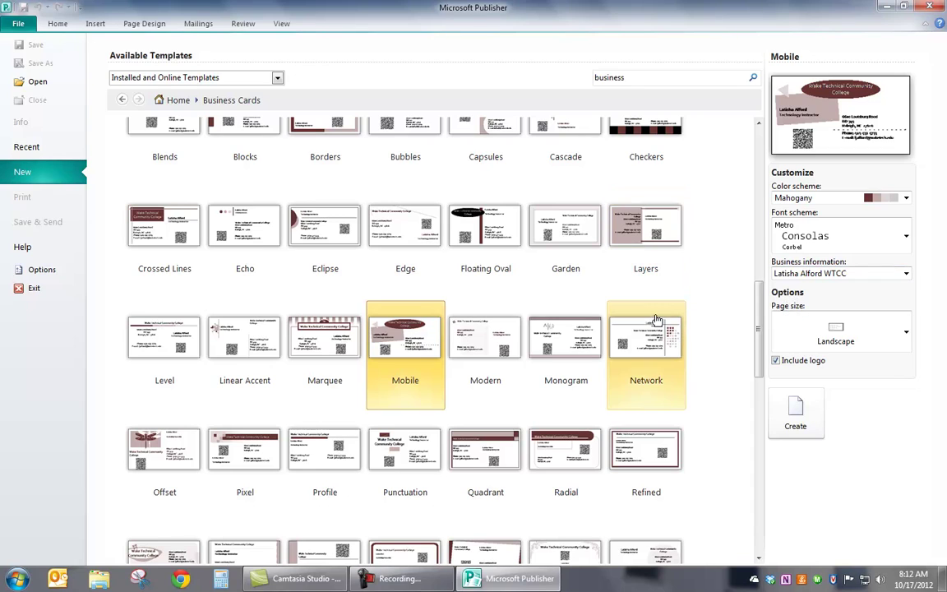
# Choose the Mobile design in landscape page size and create the business card publication
pyautogui.click(573, 341)
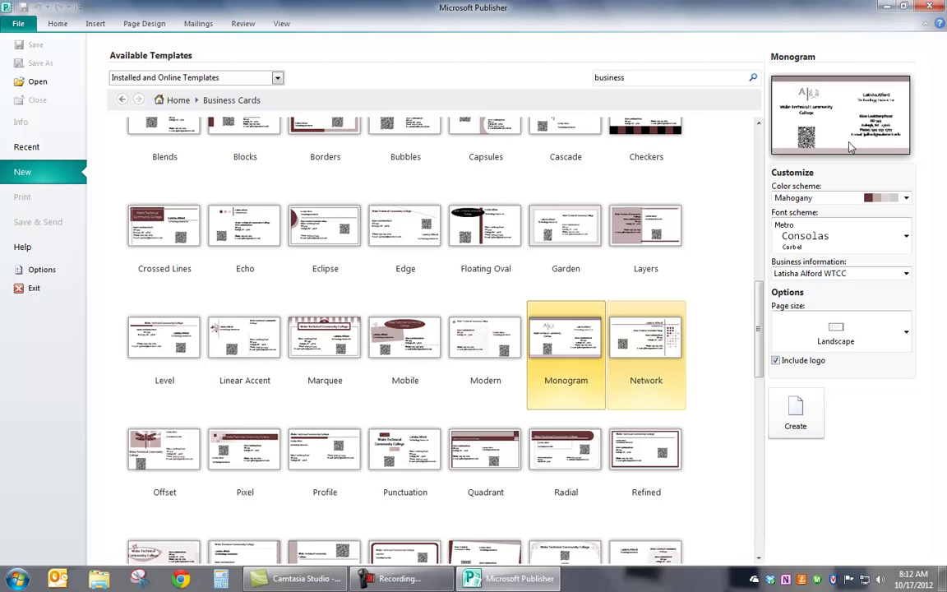
pyautogui.click(847, 333)
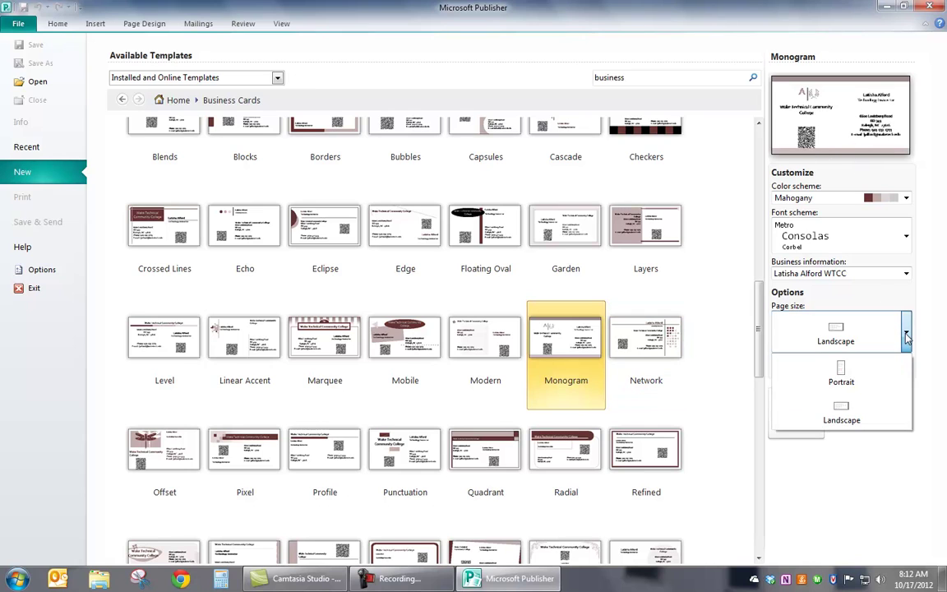
pyautogui.click(847, 372)
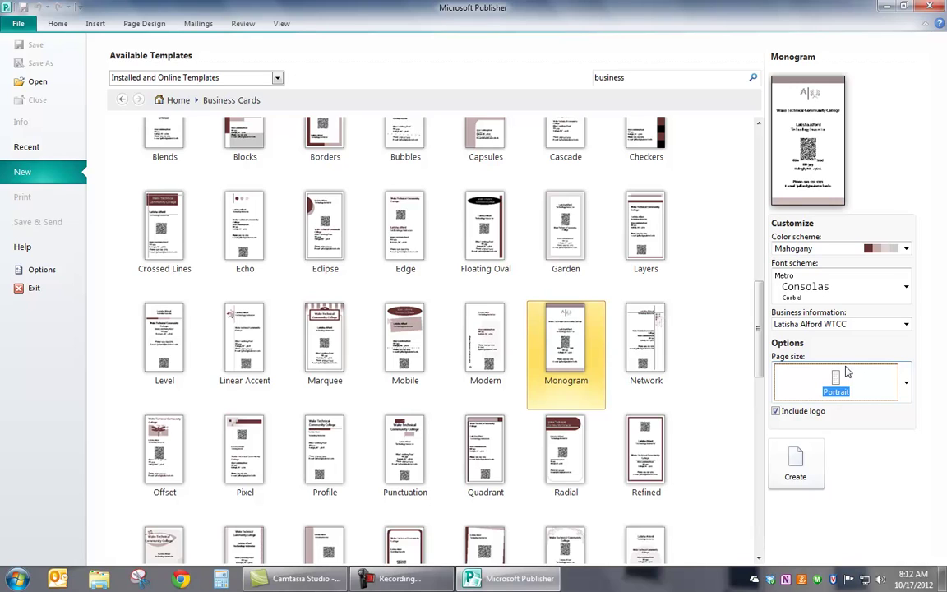
pyautogui.click(421, 335)
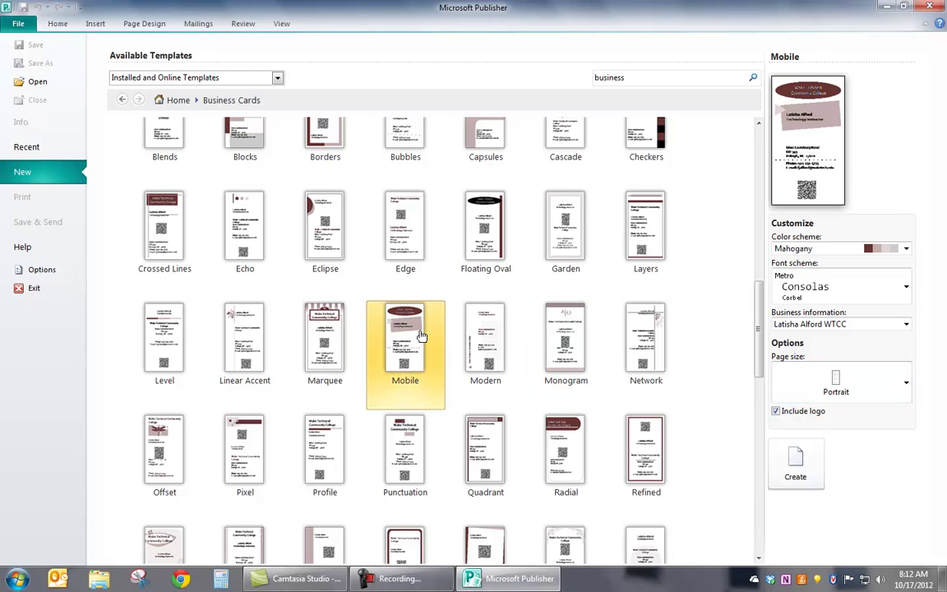
pyautogui.click(906, 383)
pyautogui.click(841, 466)
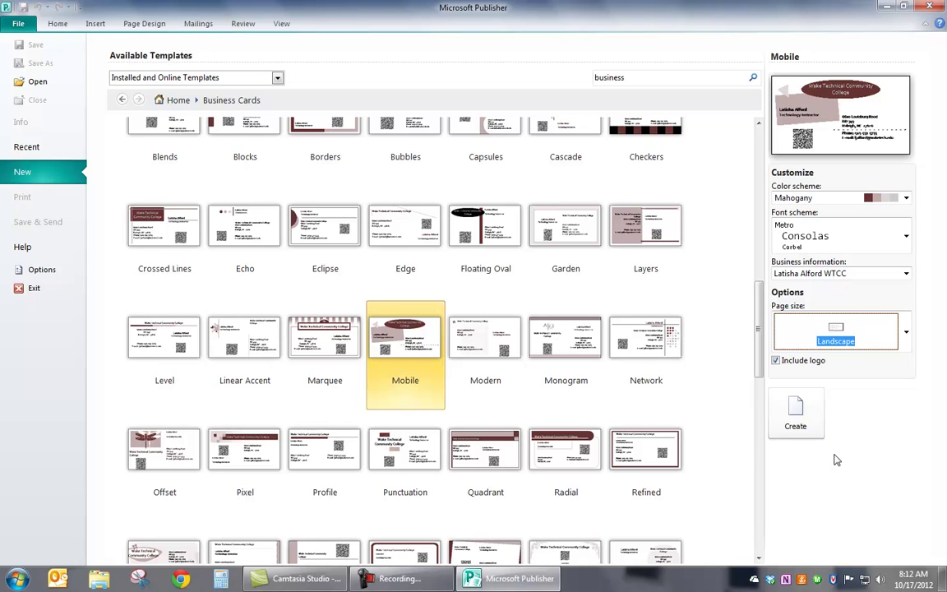
pyautogui.click(798, 421)
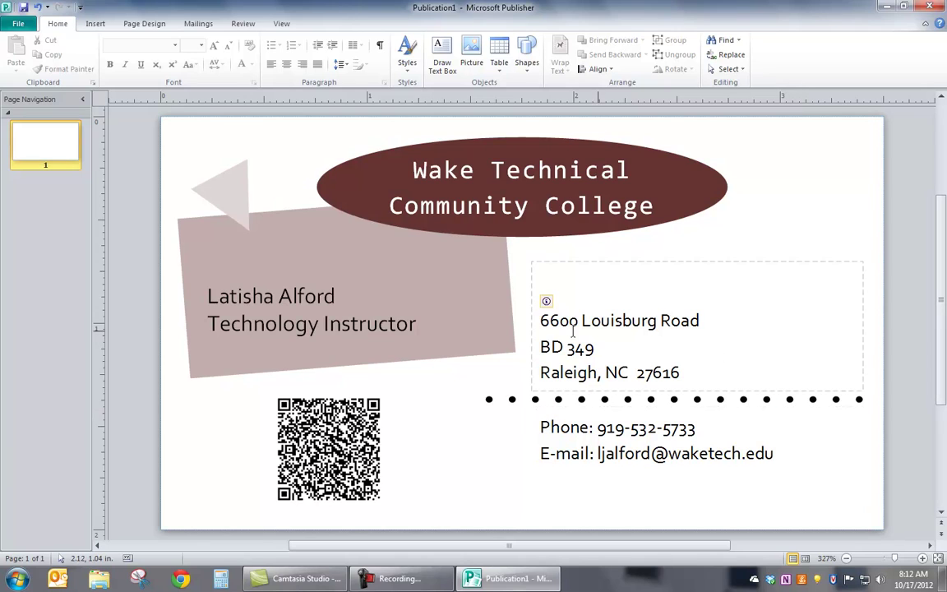
pyautogui.click(569, 280)
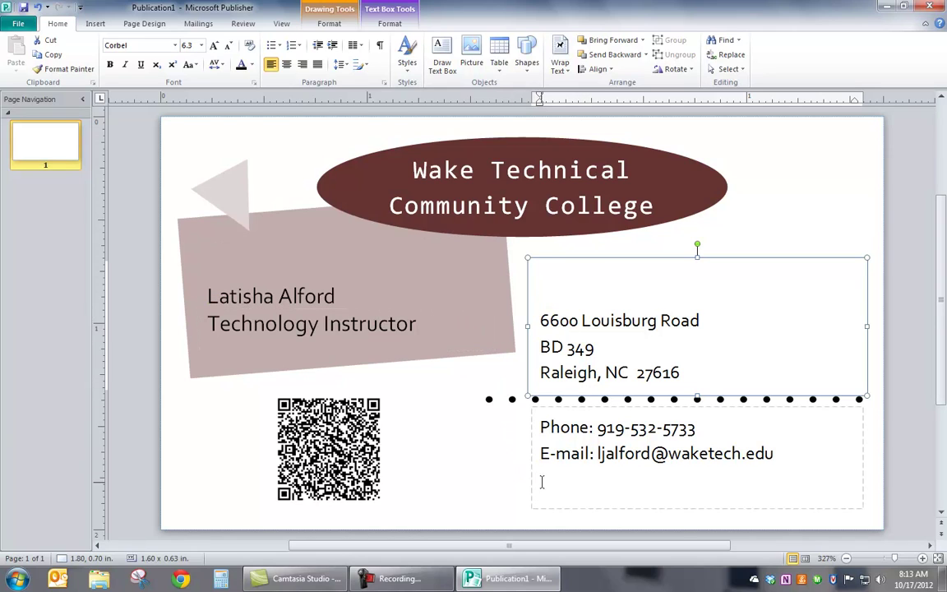
pyautogui.click(791, 458)
pyautogui.press('Return')
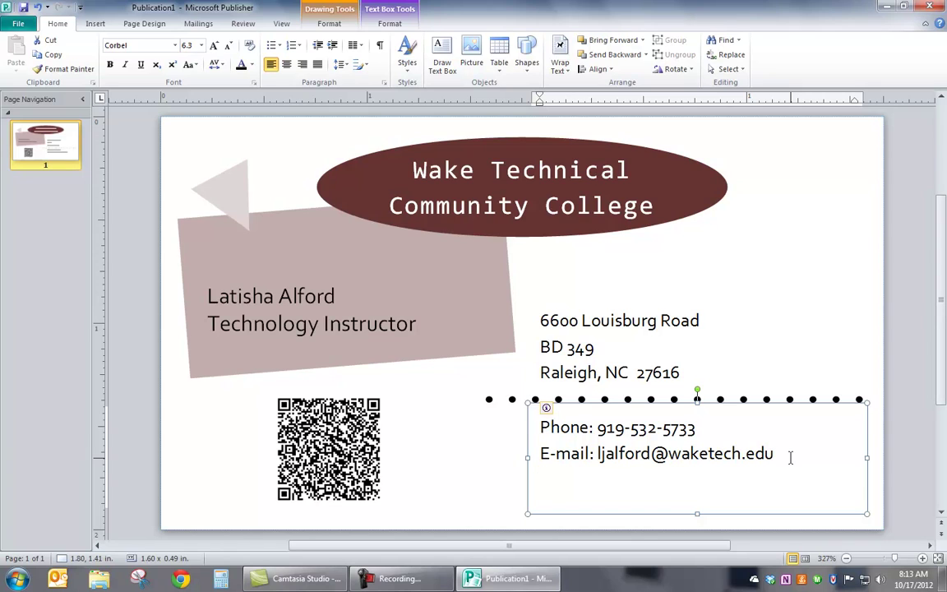
pyautogui.write('Fax')
pyautogui.press('BackSpace')
pyautogui.press('BackSpace')
pyautogui.press('BackSpace')
pyautogui.press('BackSpace')
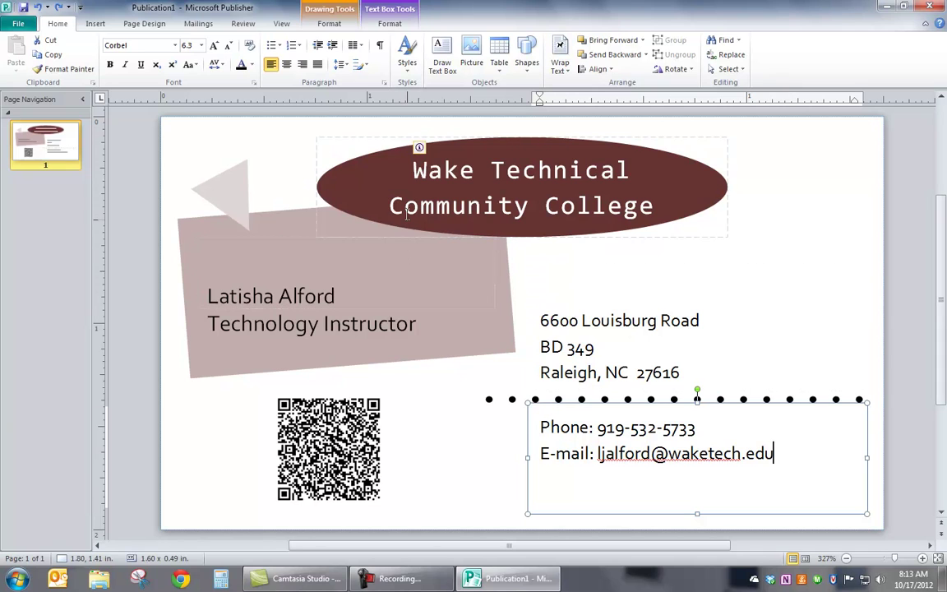
# Save the card as JPEG (*.jpg) in Dropbox, named with the owner's name plus 'Business Card'
pyautogui.click(18, 24)
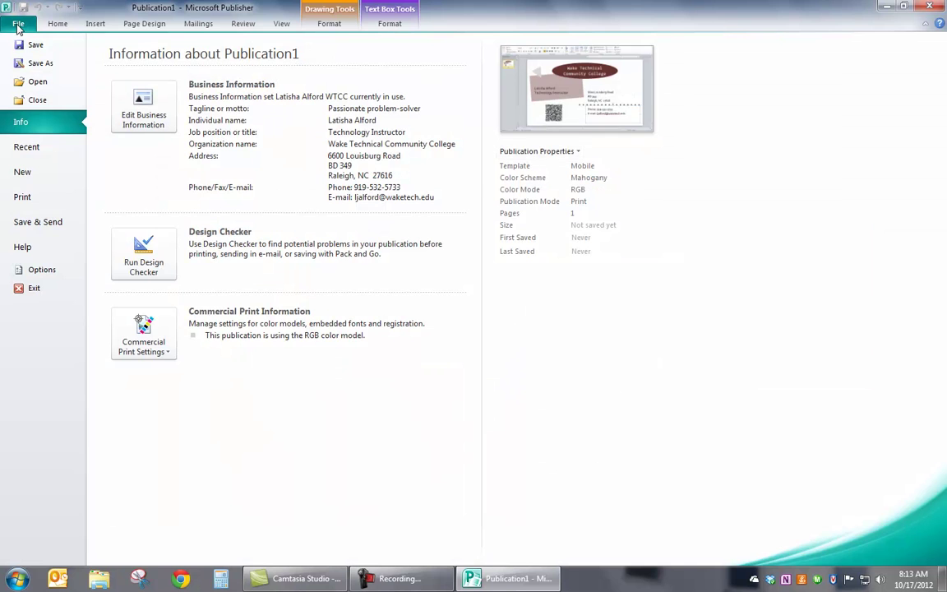
pyautogui.click(30, 63)
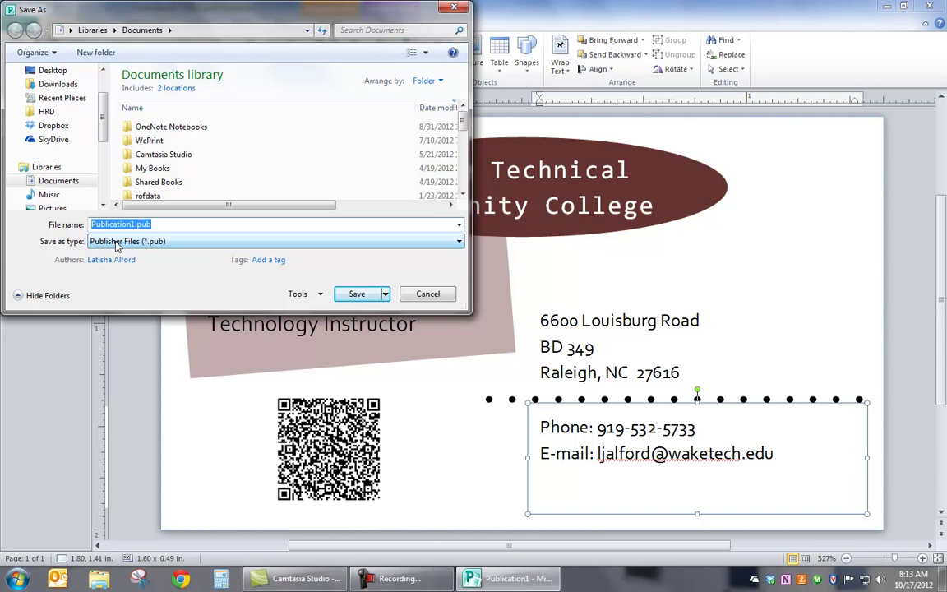
pyautogui.click(118, 244)
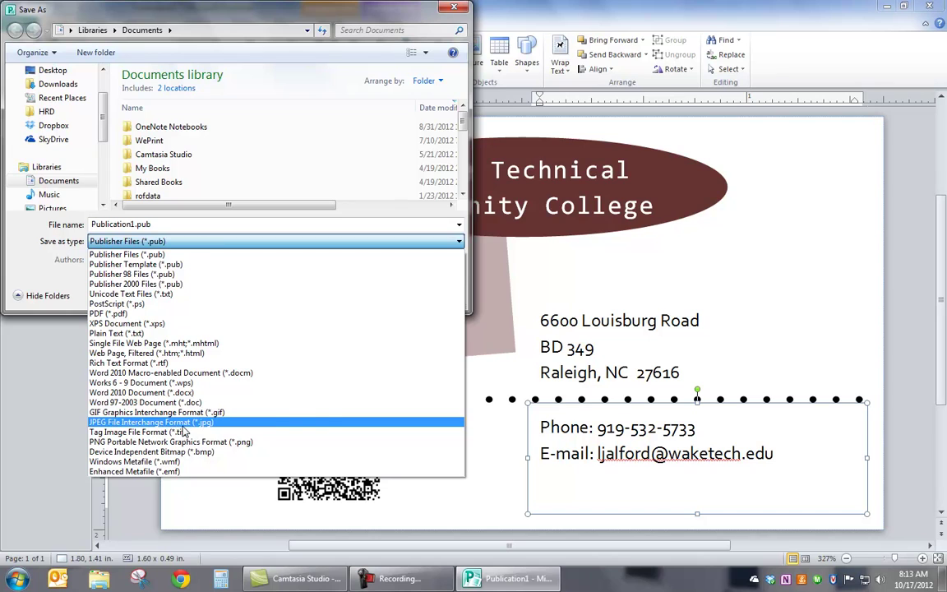
pyautogui.click(133, 424)
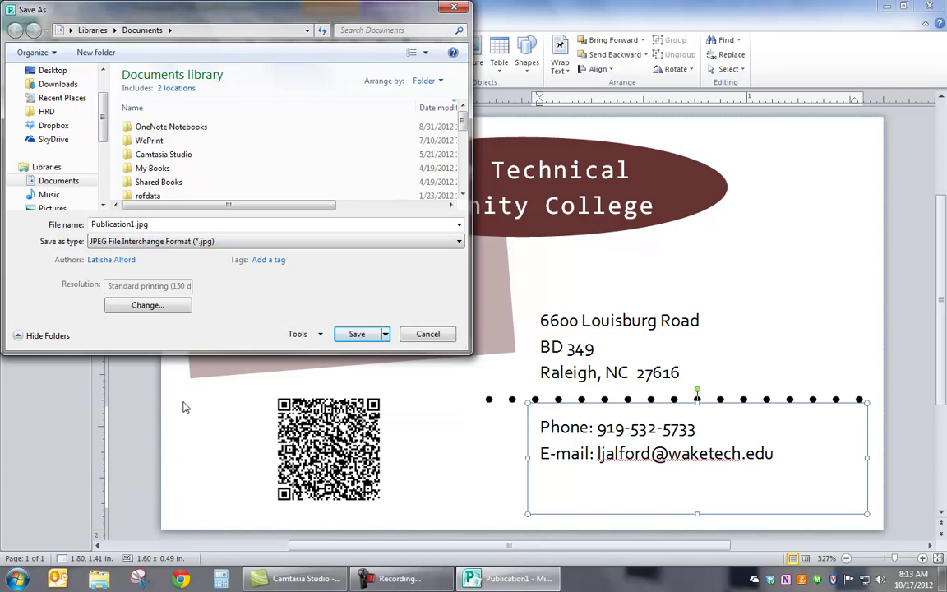
pyautogui.click(49, 128)
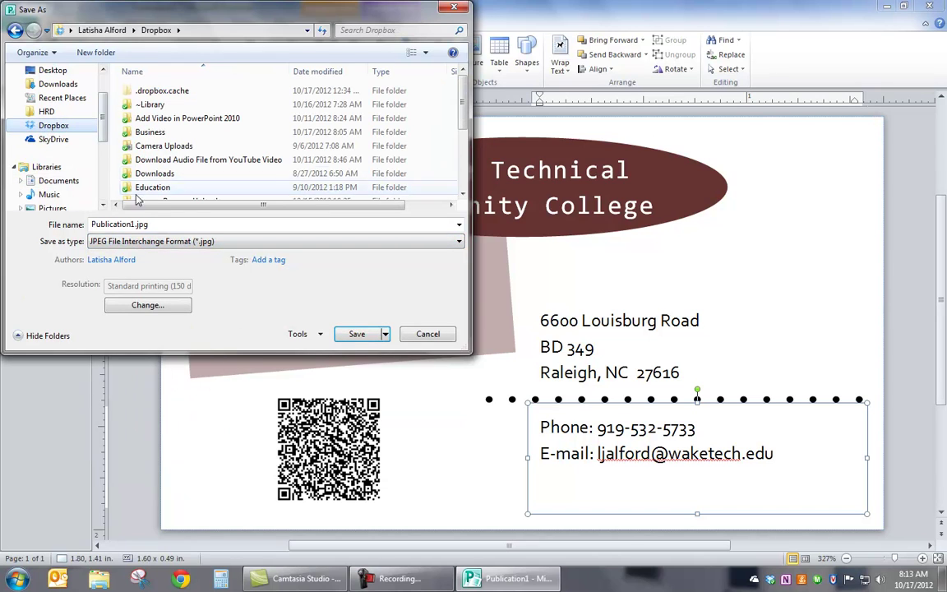
pyautogui.doubleClick(136, 225)
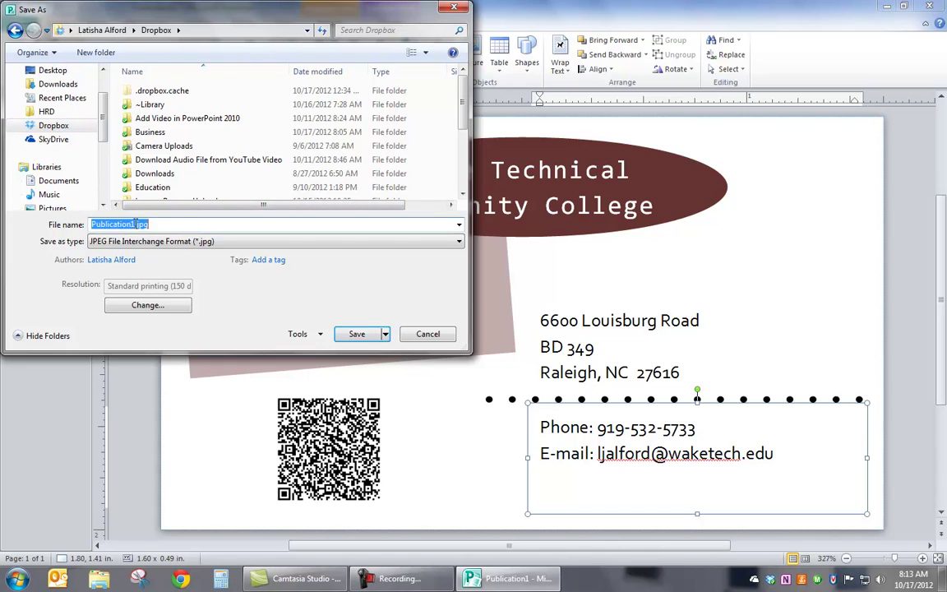
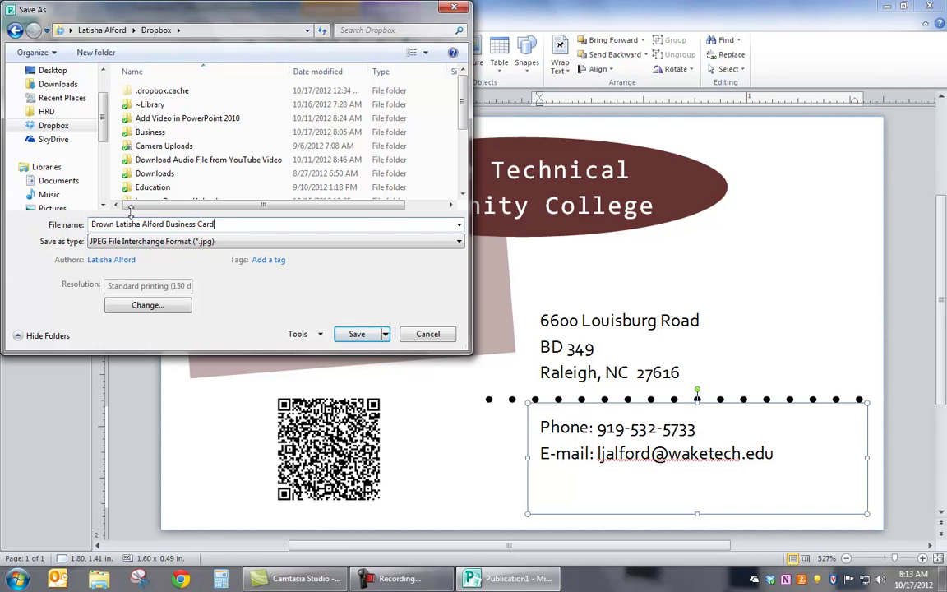
pyautogui.click(356, 334)
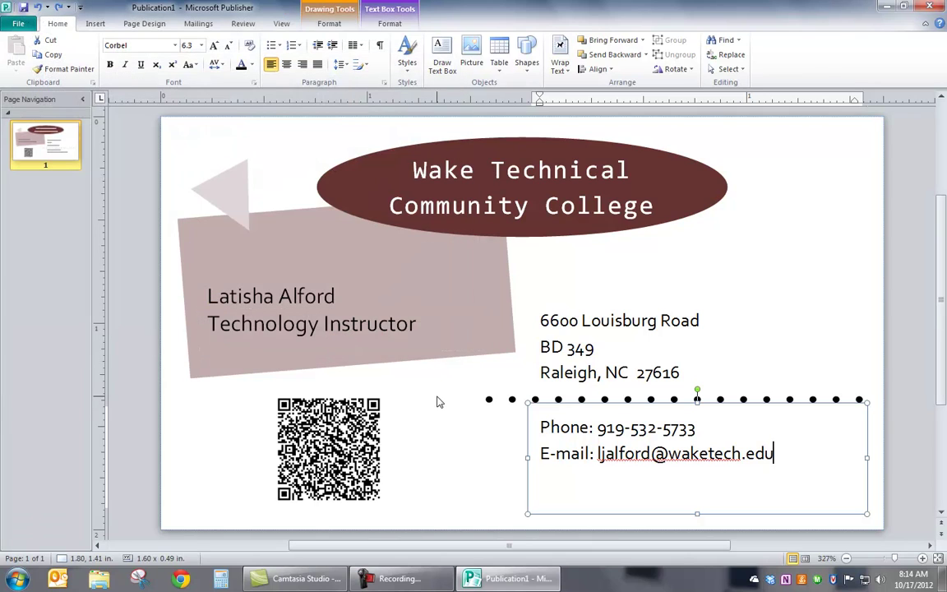
pyautogui.click(18, 27)
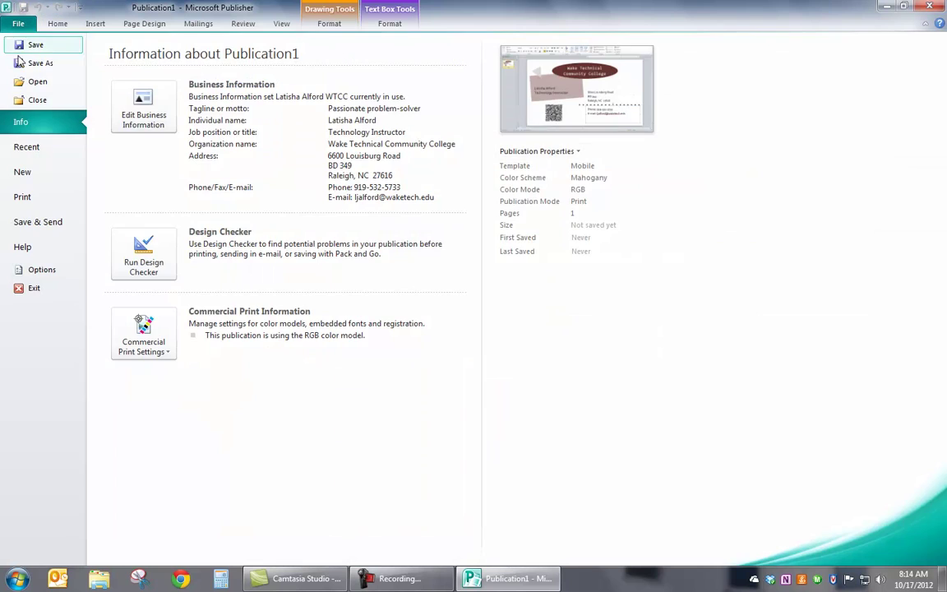
pyautogui.click(34, 69)
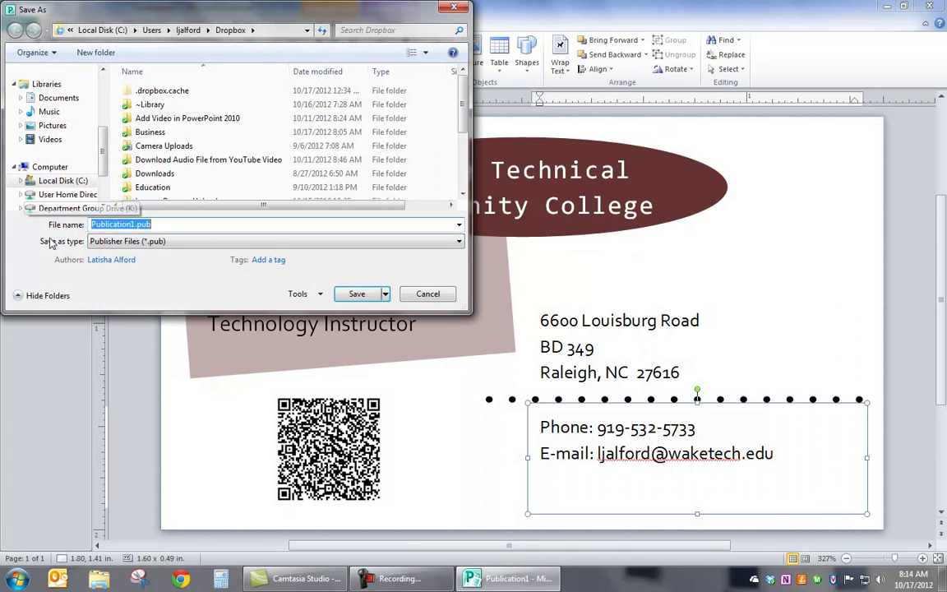
pyautogui.click(452, 243)
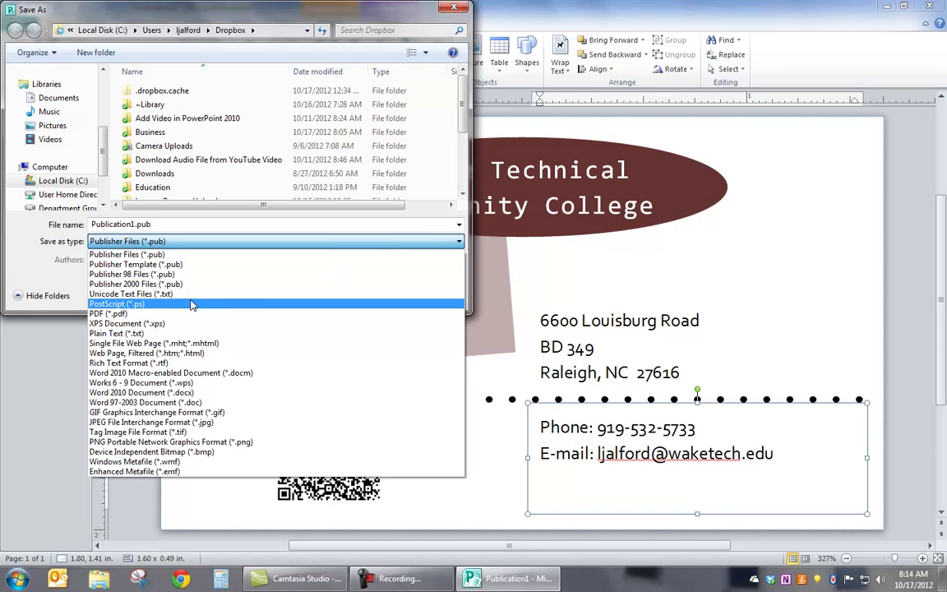
pyautogui.click(146, 315)
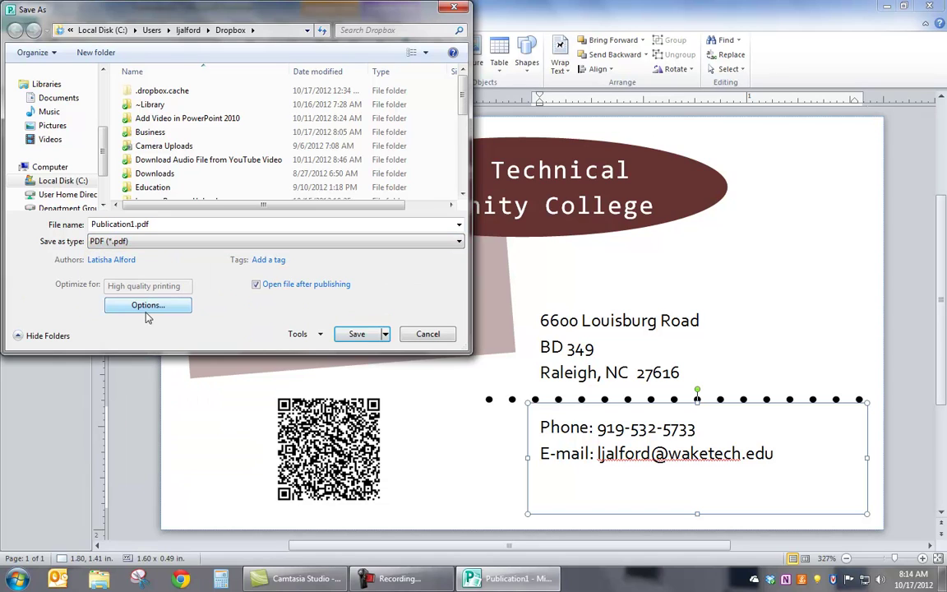
pyautogui.click(429, 334)
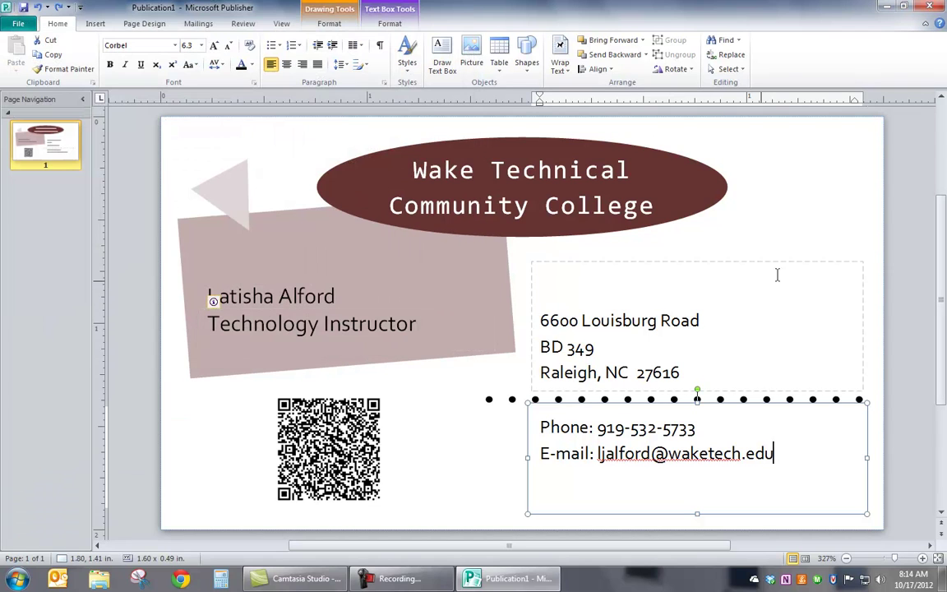
pyautogui.click(863, 215)
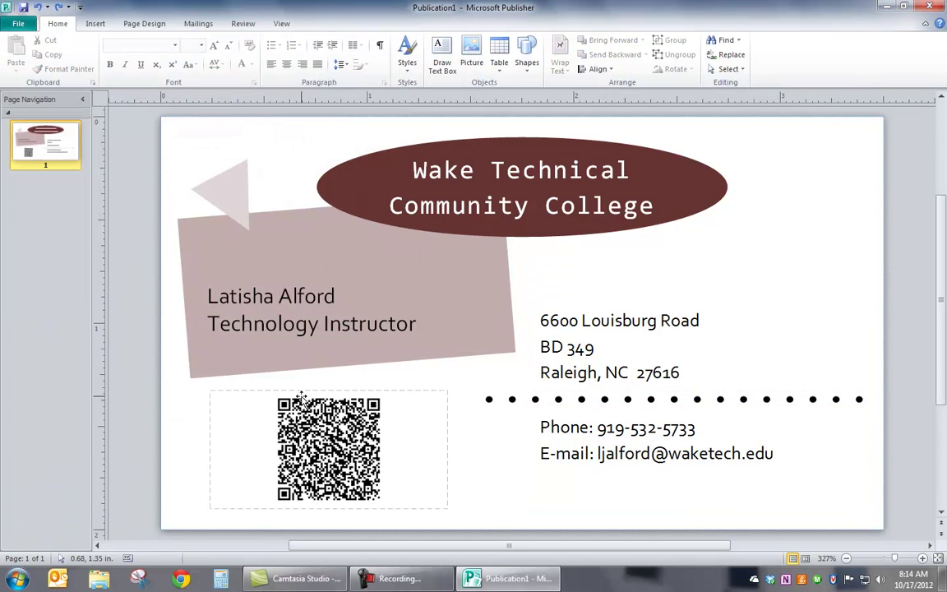